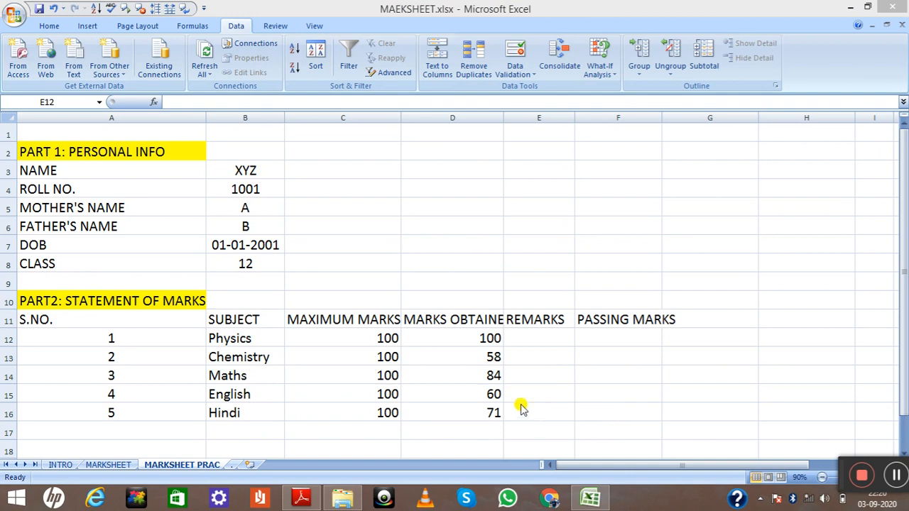
click(463, 319)
click(460, 320)
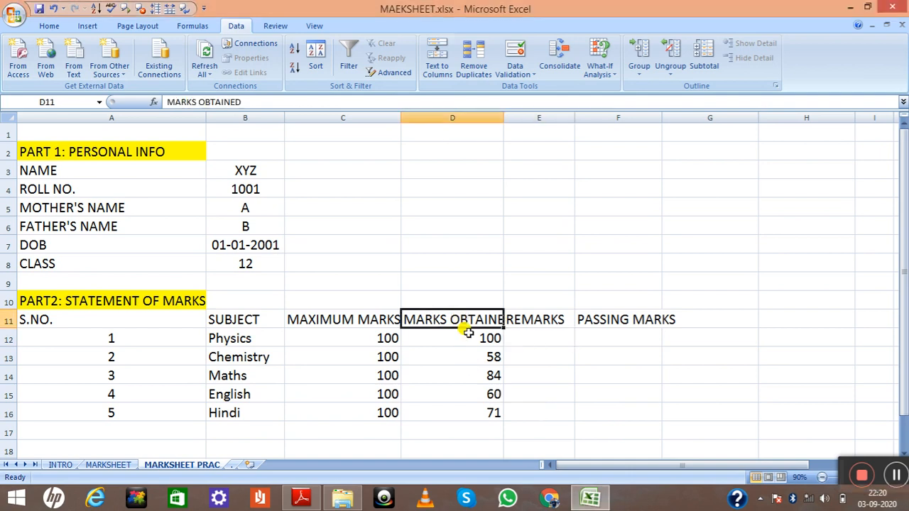
click(472, 339)
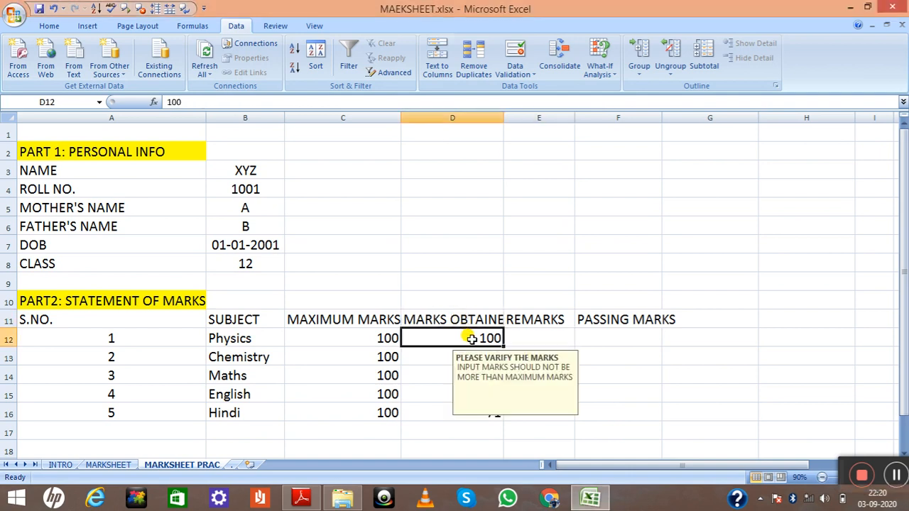
drag(471, 339, 462, 413)
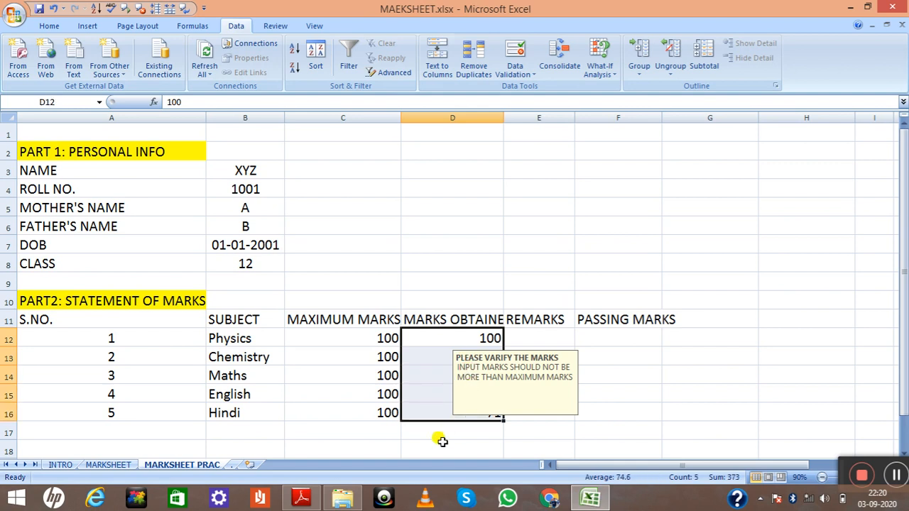
click(440, 429)
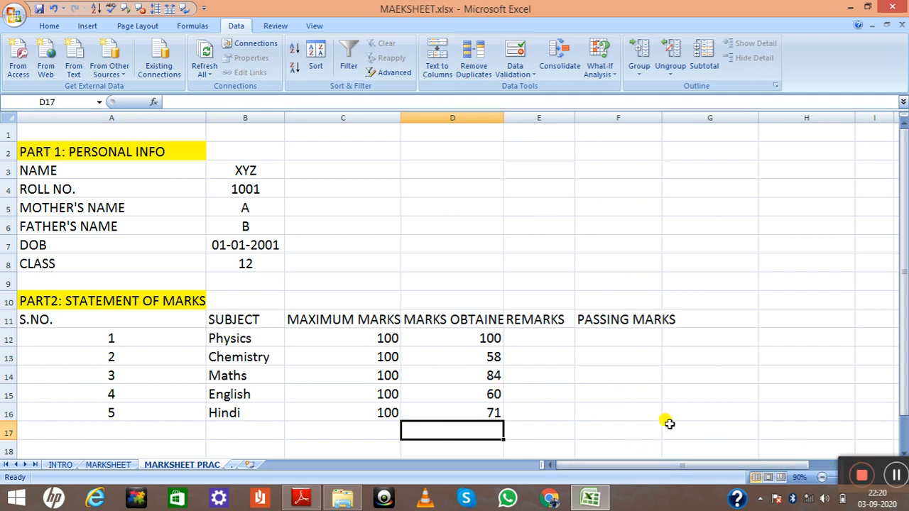
click(897, 476)
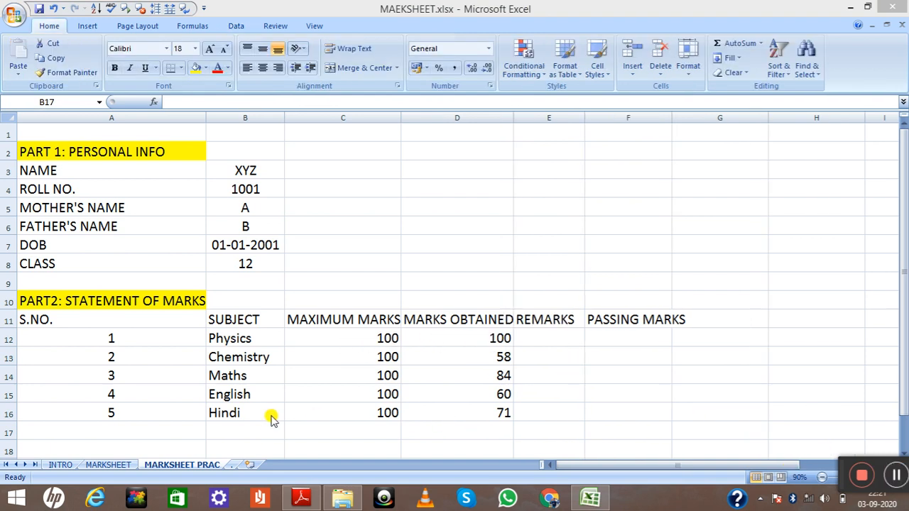
Step: Enter the label TOTAL MARKS in cell B17, below the last subject, Hindi
click(264, 428)
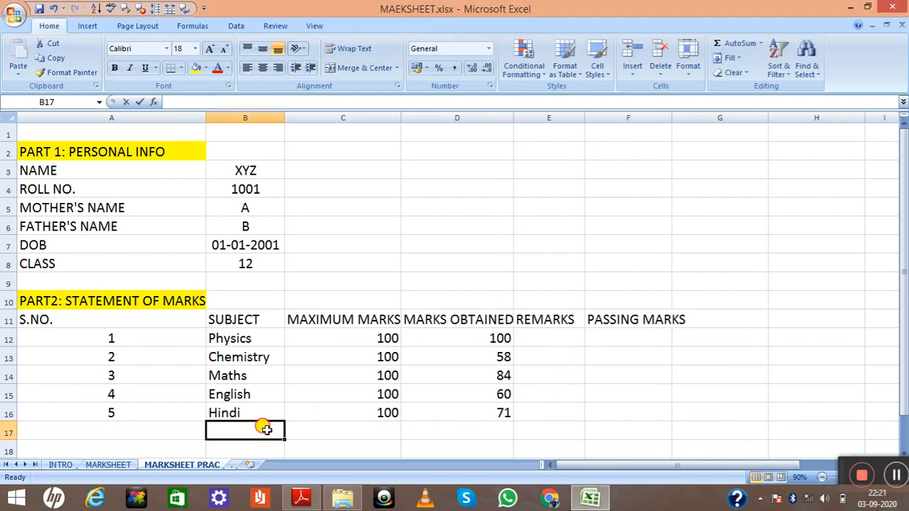
double_click(266, 430)
text(TO)
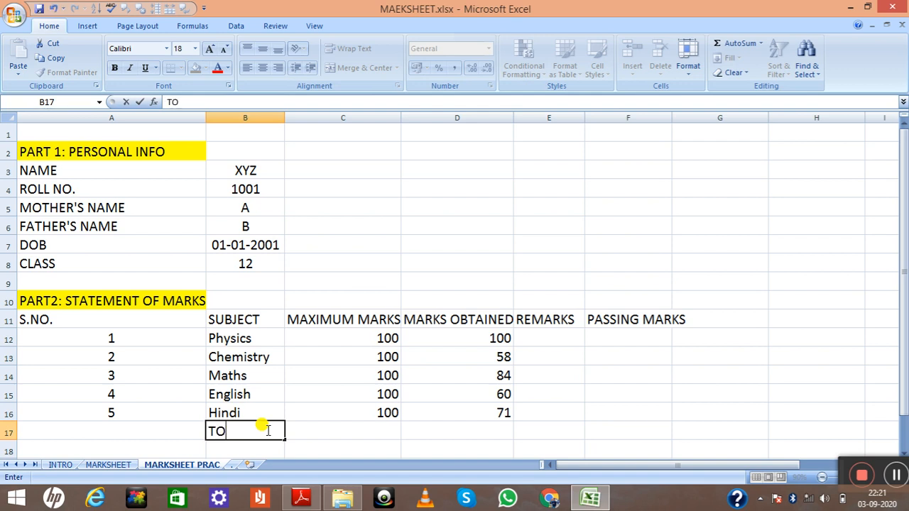
text(TAL MARKS)
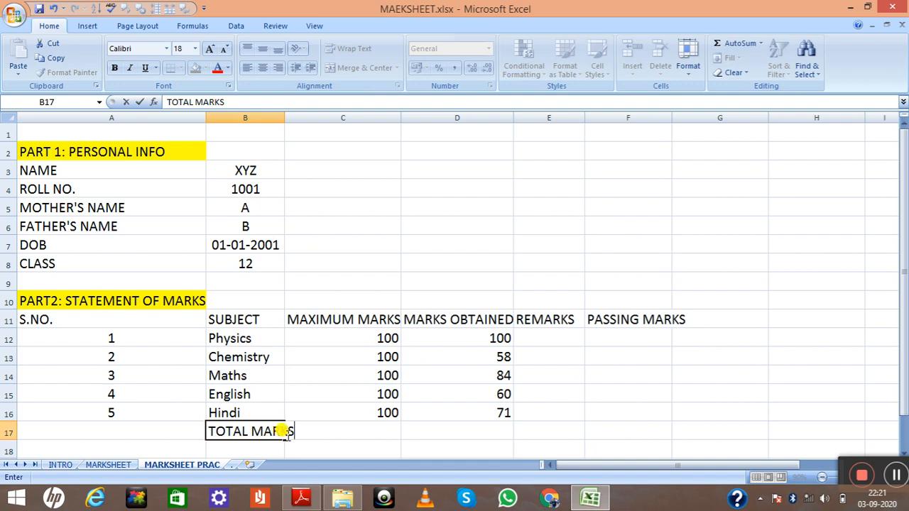
click(325, 431)
double_click(355, 430)
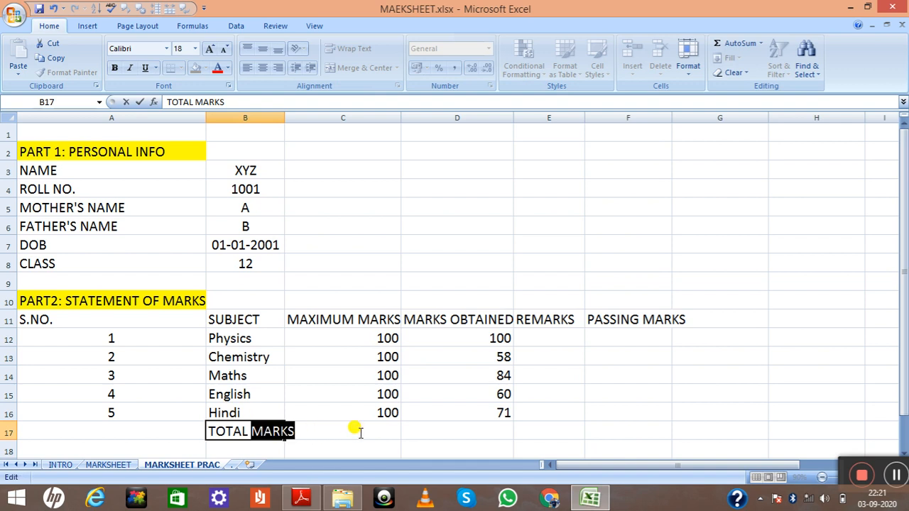
click(264, 450)
Step: Start a SUM formula in cell C17, in the total row of the Maximum Marks column
double_click(368, 431)
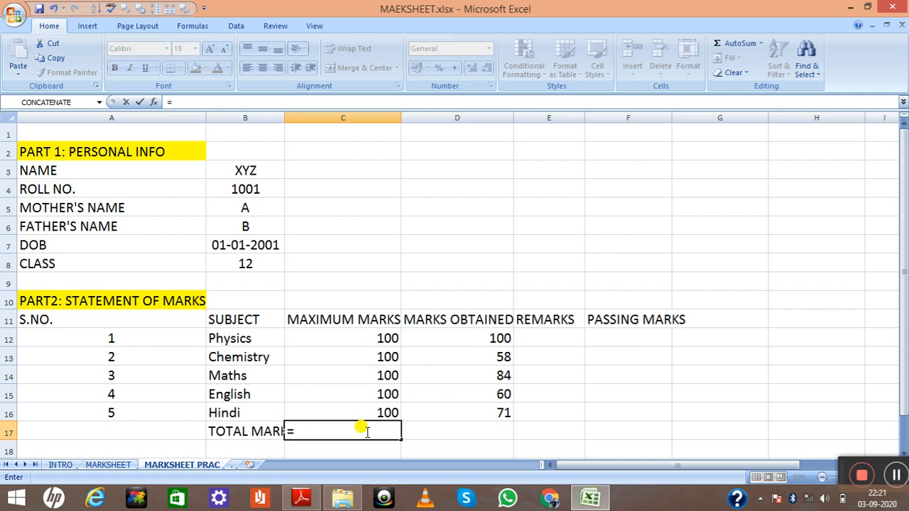
text(SUM)
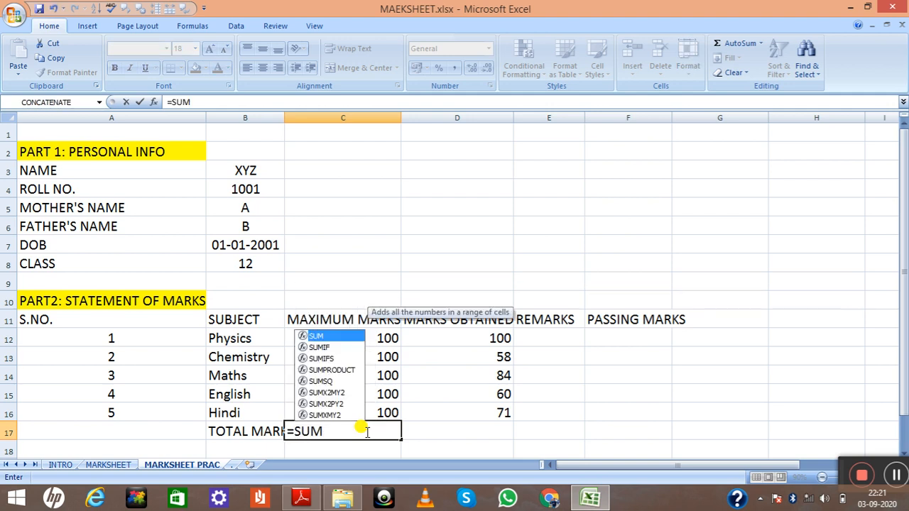
text(()
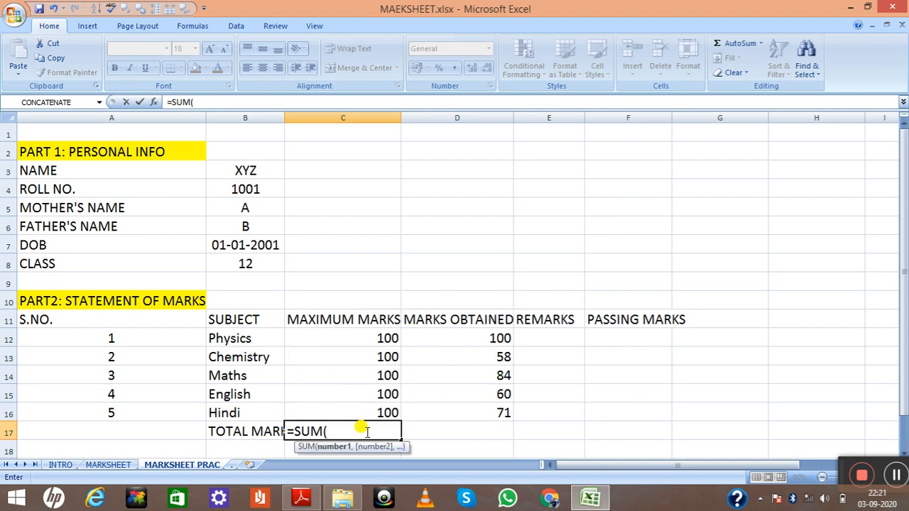
key(BackSpace)
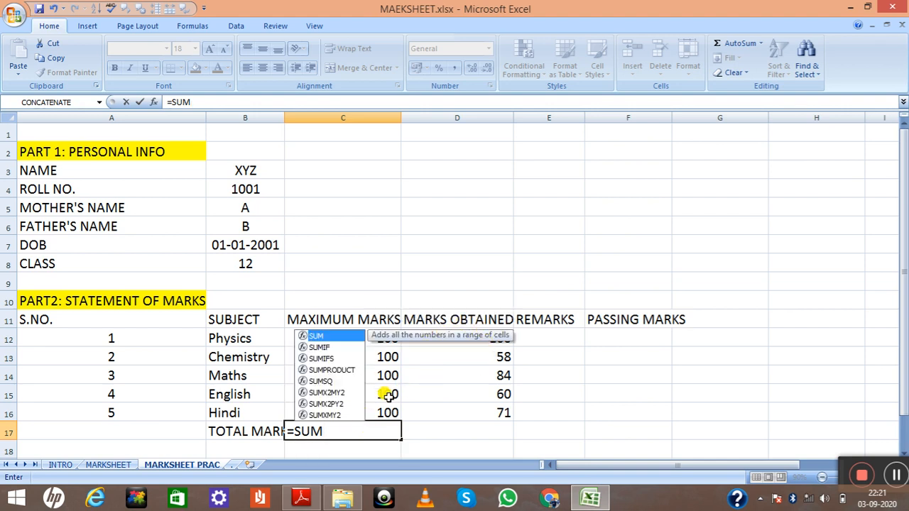
text(()
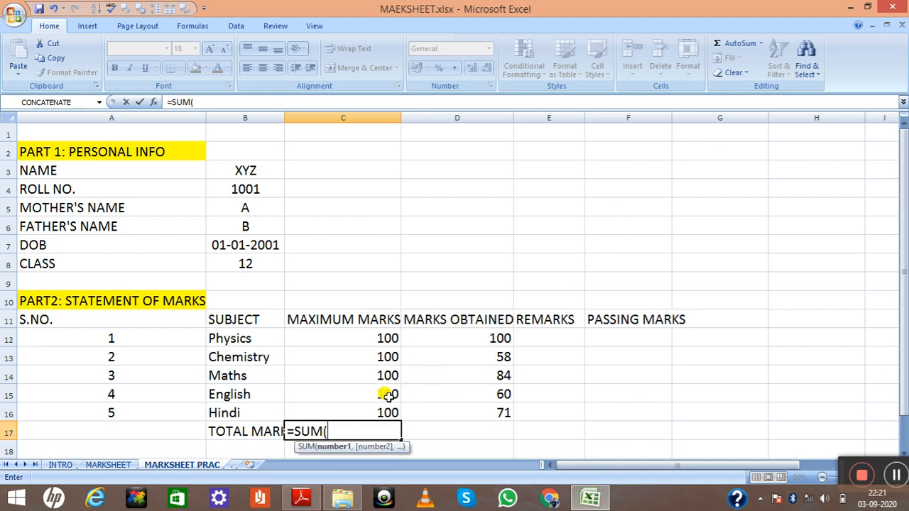
click(365, 339)
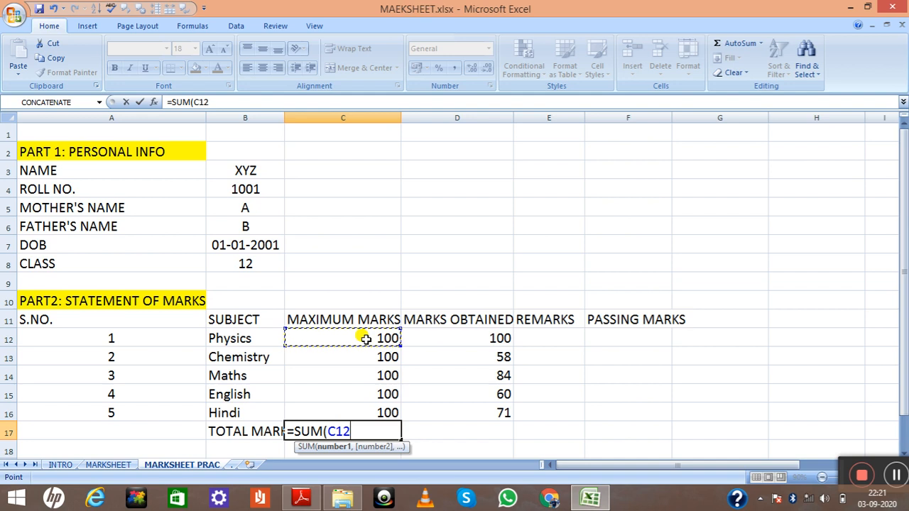
text(;)
text(:)
click(362, 410)
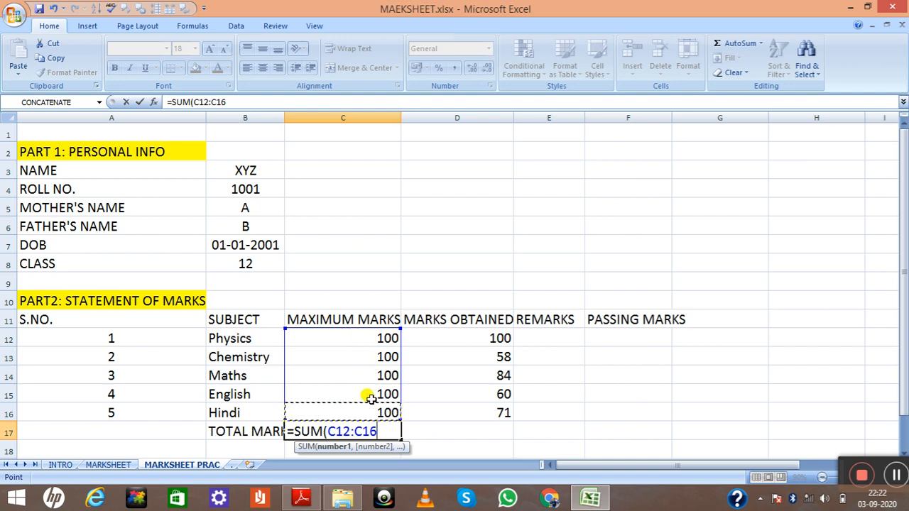
key(BackSpace)
key(BackSpace)
key(BackSpace)
key(BackSpace)
key(BackSpace)
key(BackSpace)
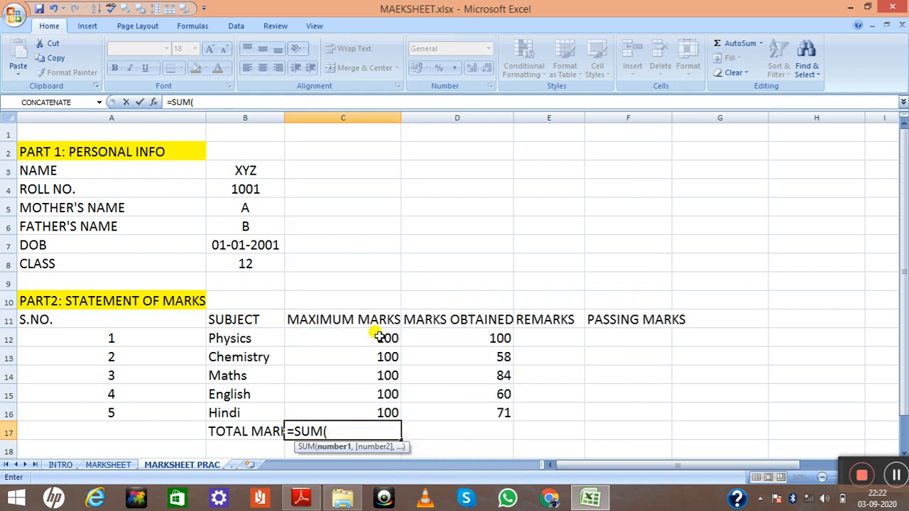
Step: Complete the Maximum Marks total in C17 as =SUM(C12:C16)
drag(379, 337, 374, 404)
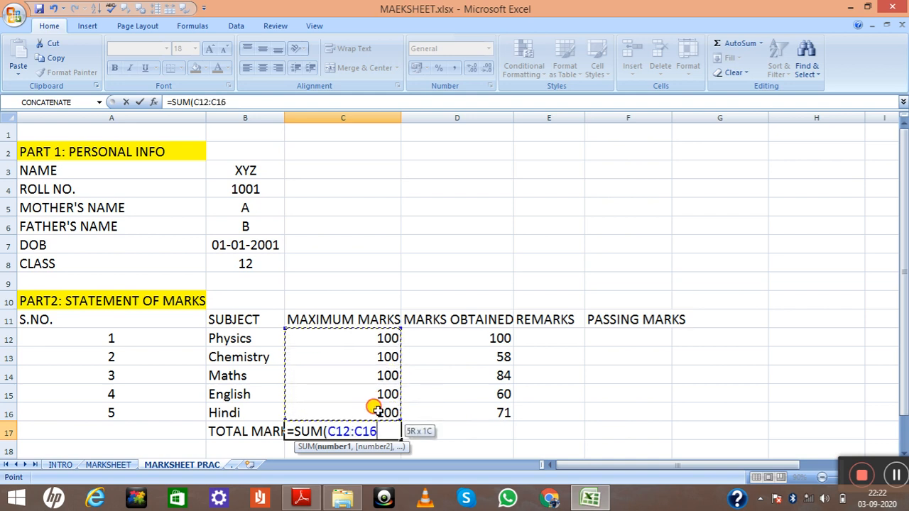
drag(374, 408, 374, 409)
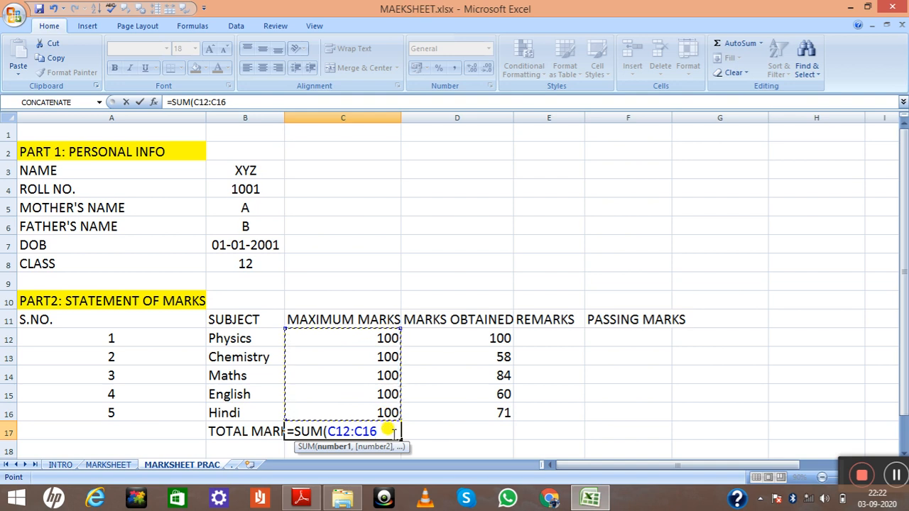
text())
key(Return)
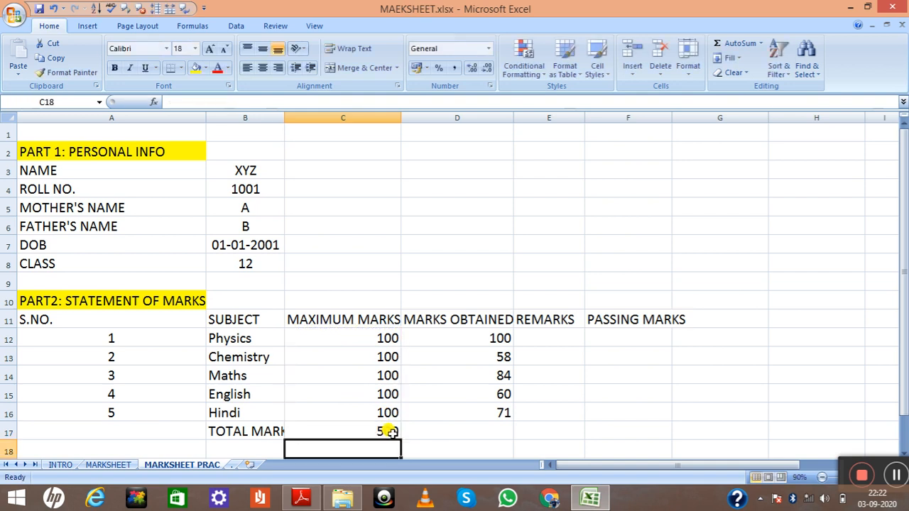
Step: Total the Marks Obtained column in cell D17 with the formula =SUM(D12:D16)
double_click(431, 433)
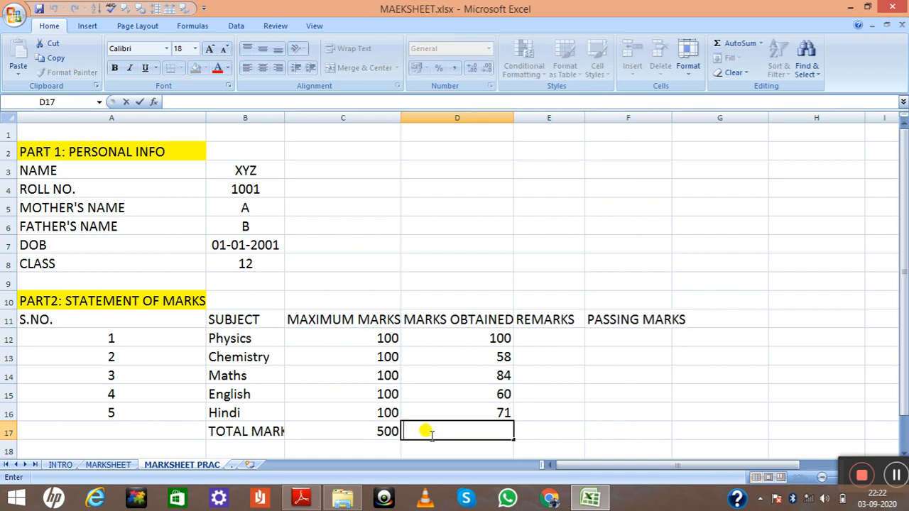
text(=SUM()
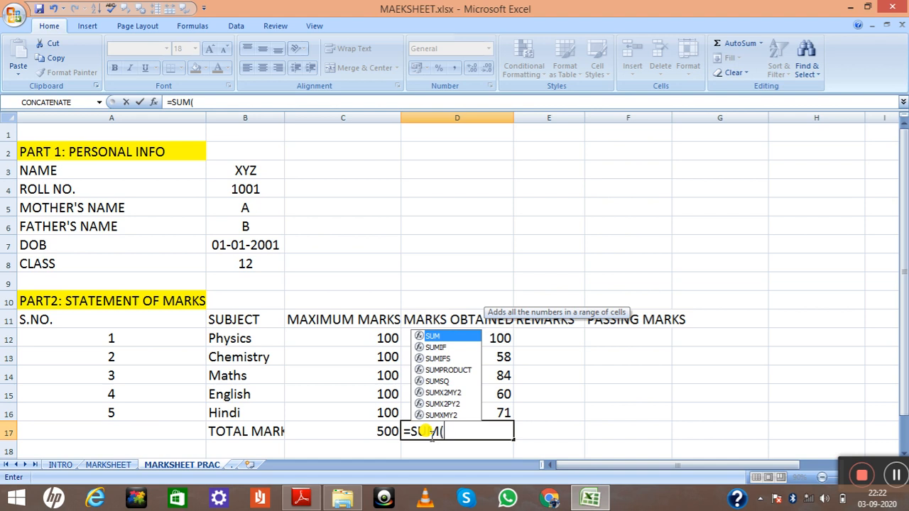
click(452, 336)
drag(452, 336, 461, 413)
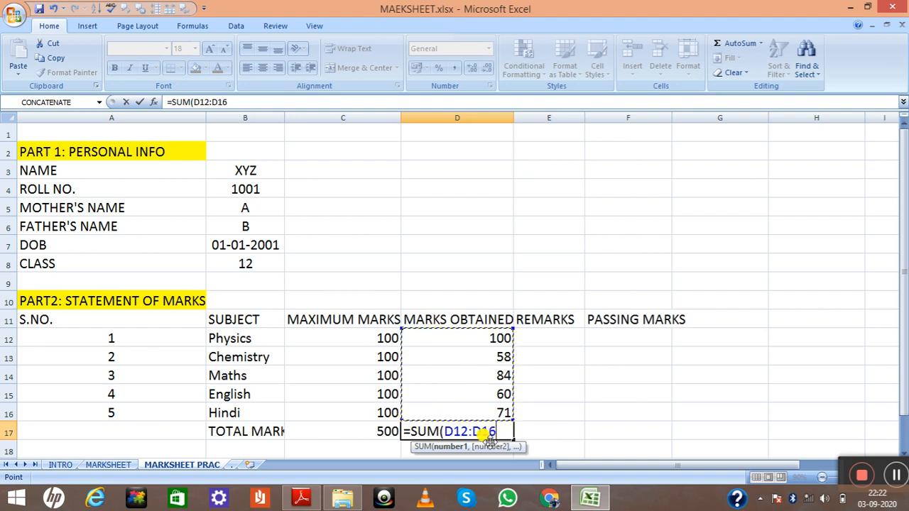
text())
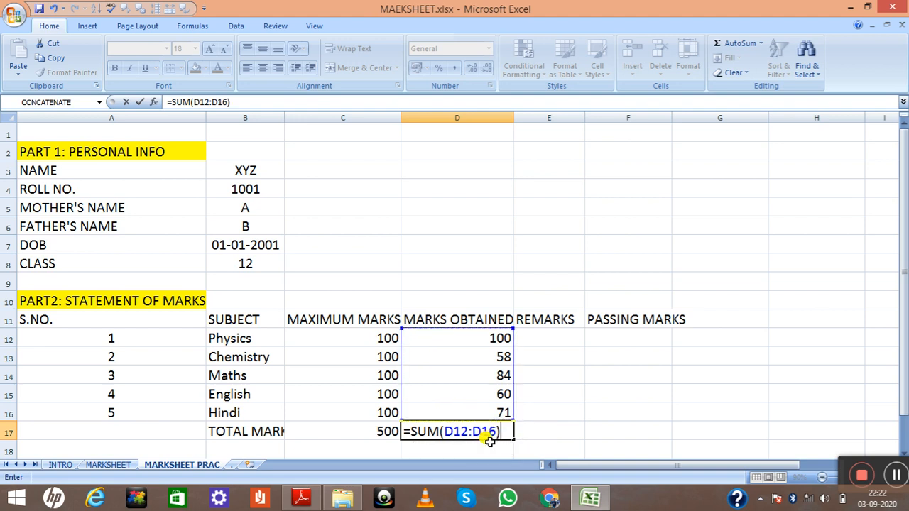
key(Return)
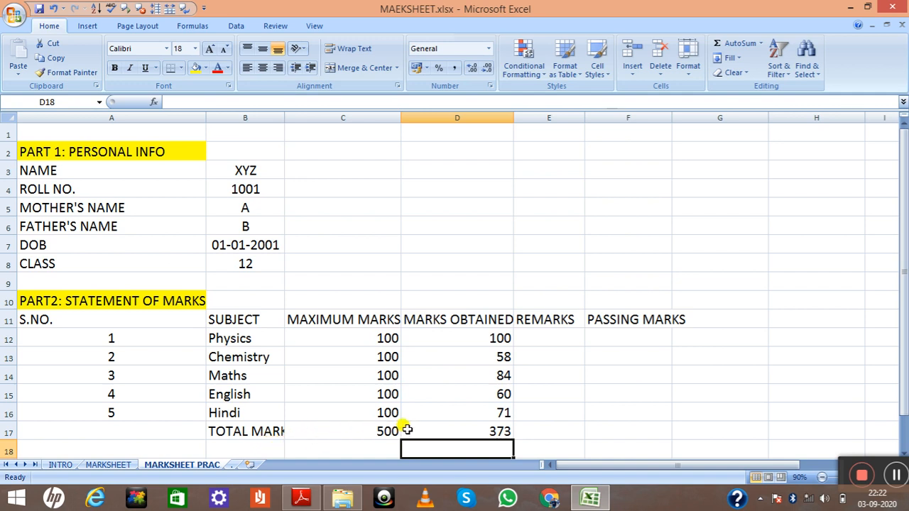
click(442, 426)
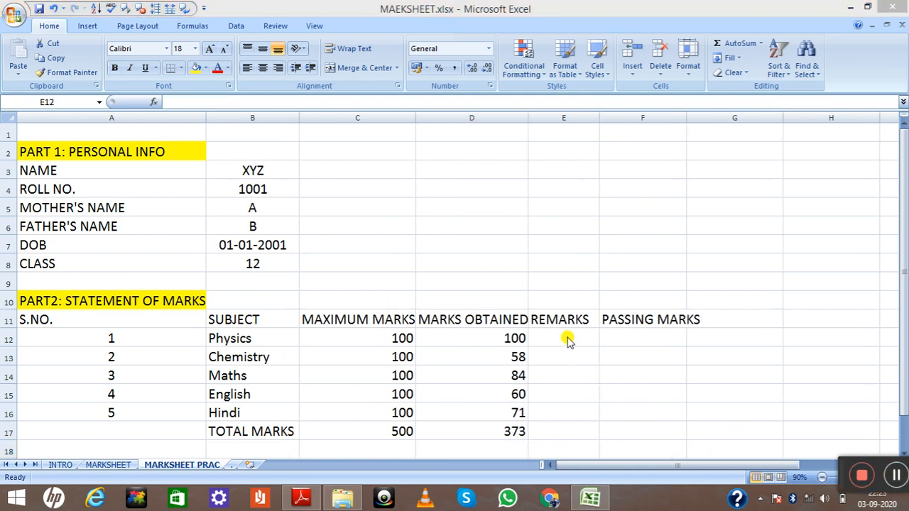
click(566, 338)
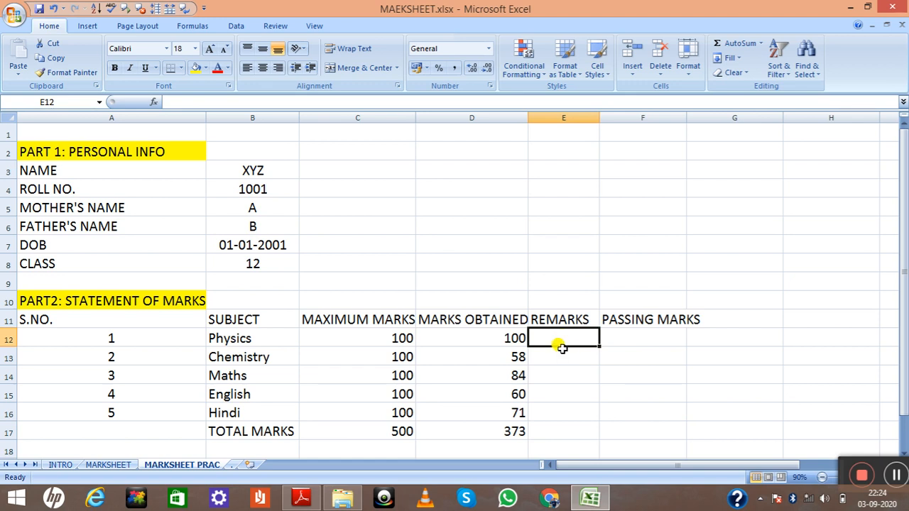
click(513, 340)
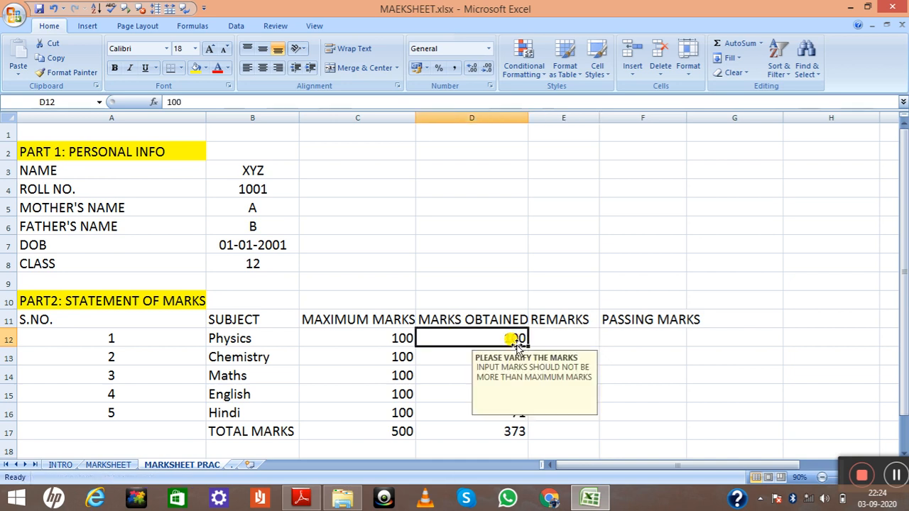
click(536, 340)
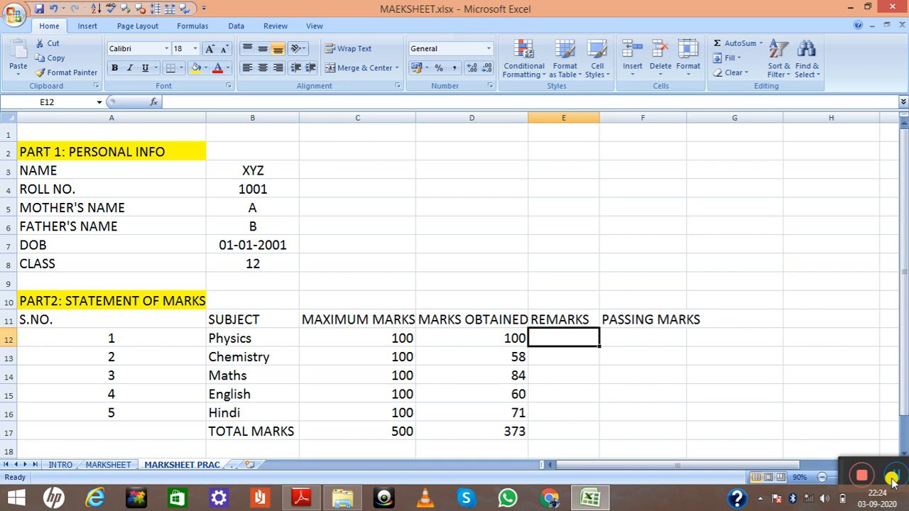
Step: Start an IF formula in Remarks cell E12 for Physics with the logical test D12>=75%*C12
double_click(557, 339)
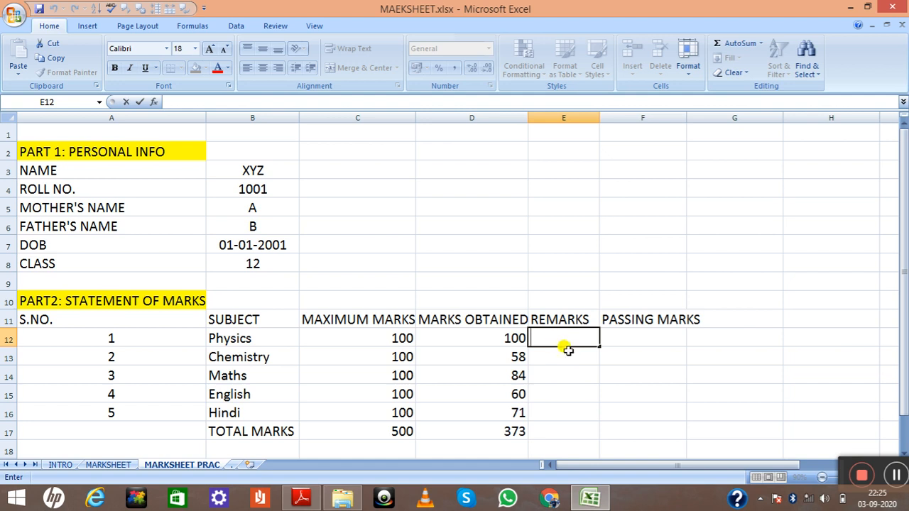
key(Escape)
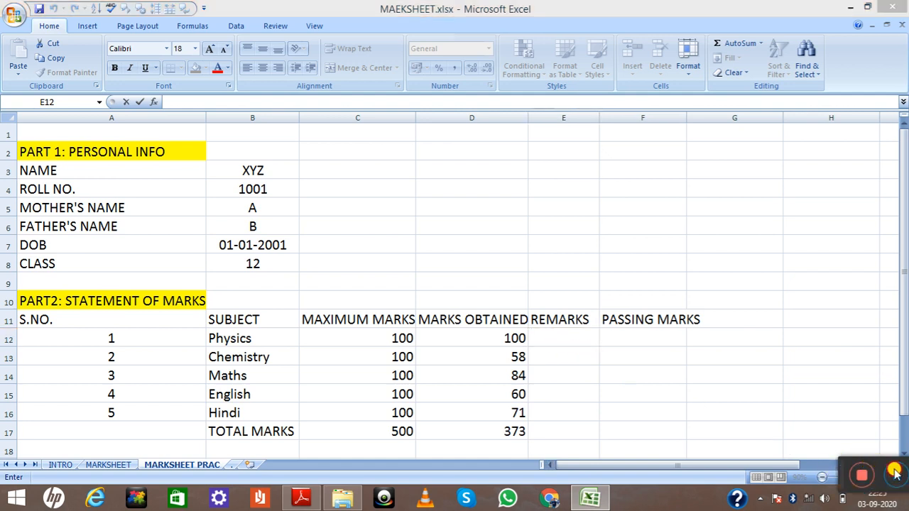
double_click(567, 339)
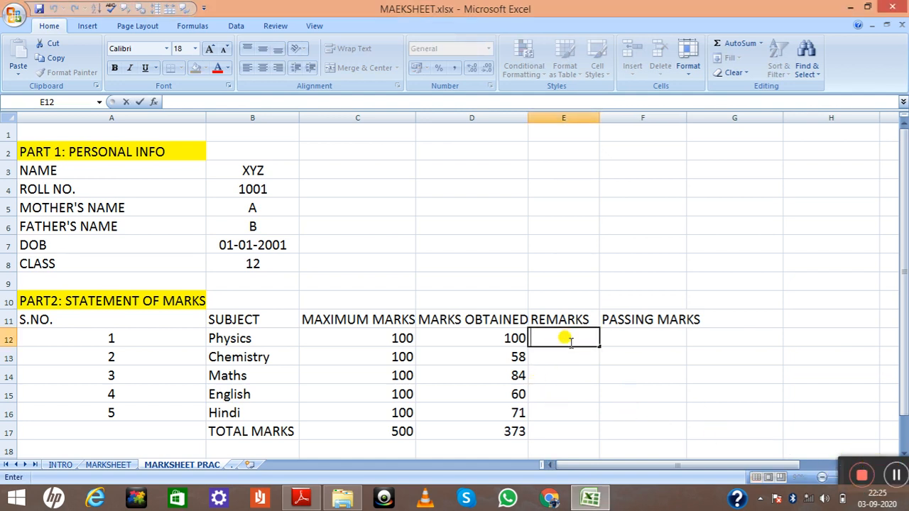
text(=)
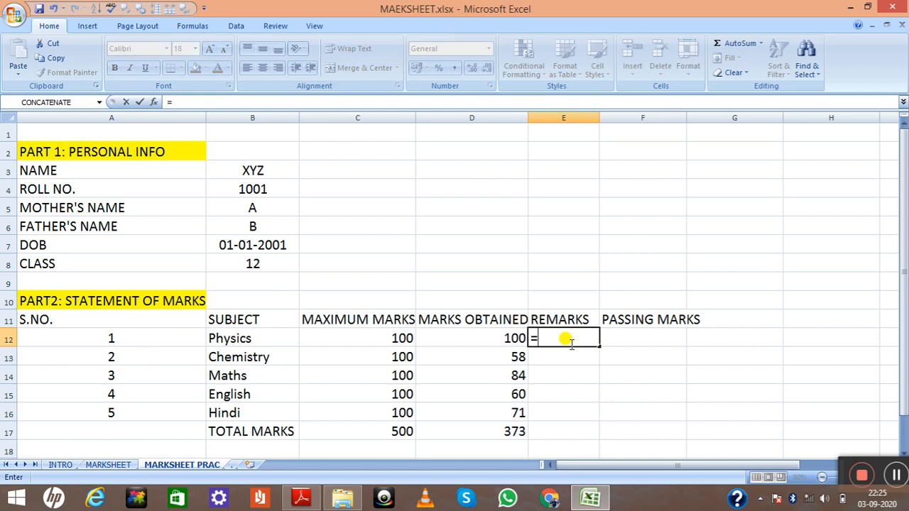
text(IF()
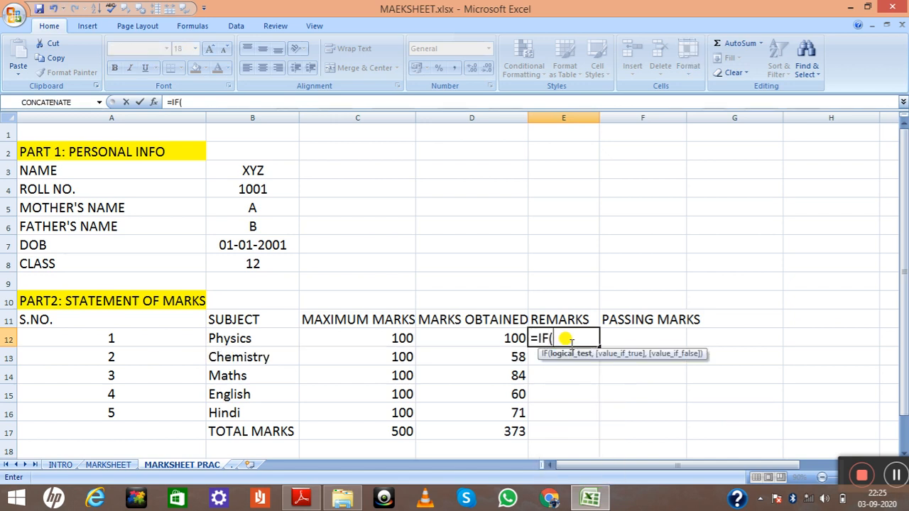
click(504, 339)
text(>)
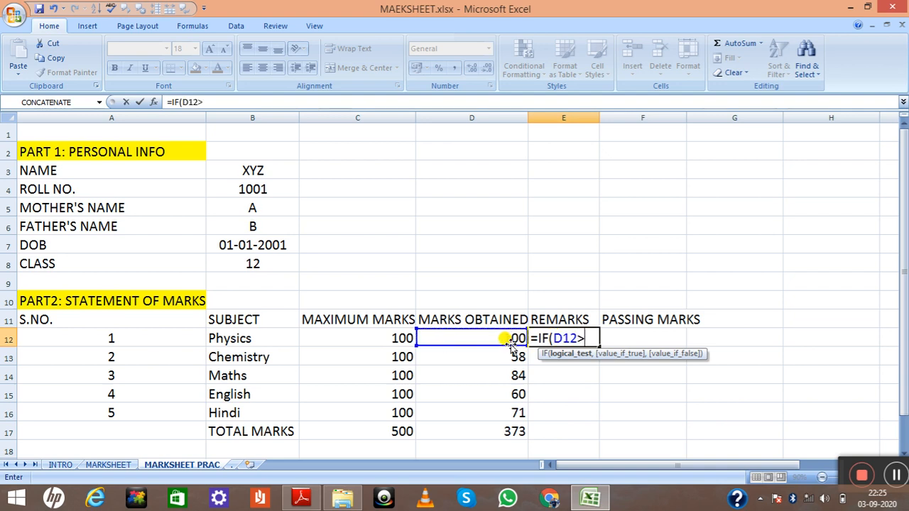
text(=70%*C12)
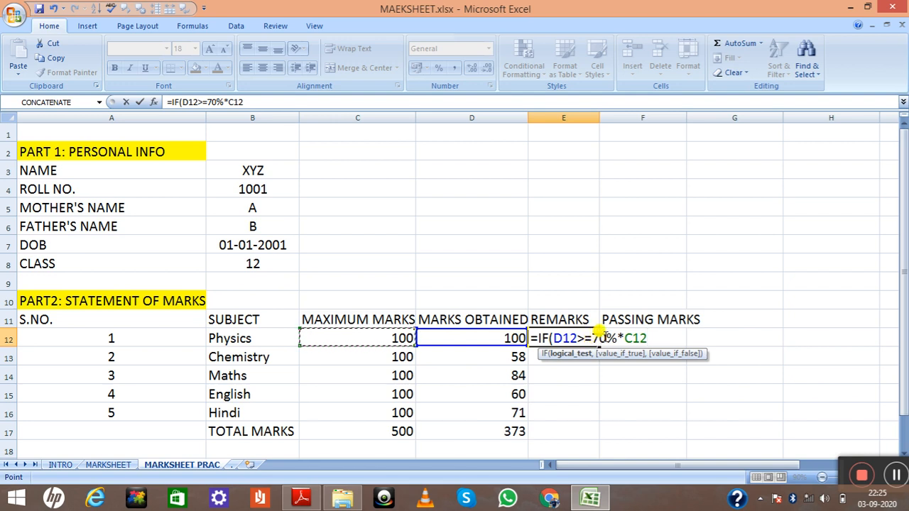
click(606, 333)
key(BackSpace)
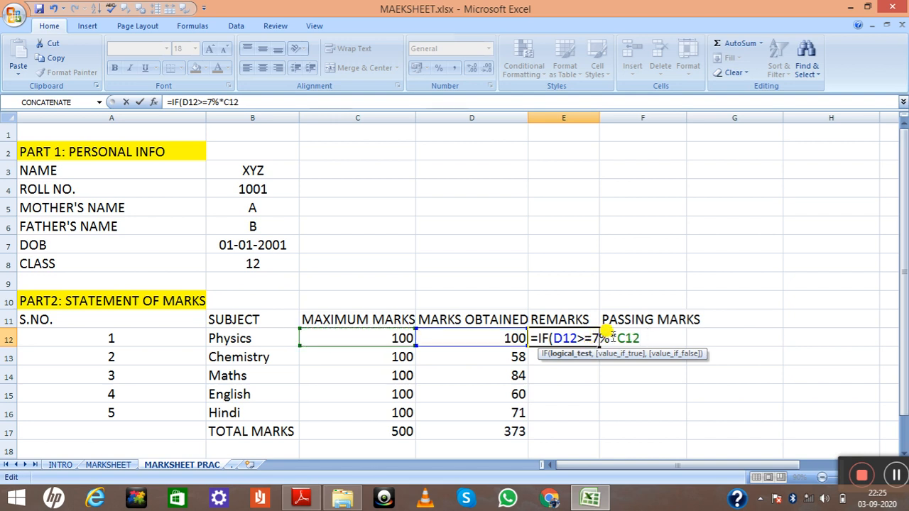
text(5)
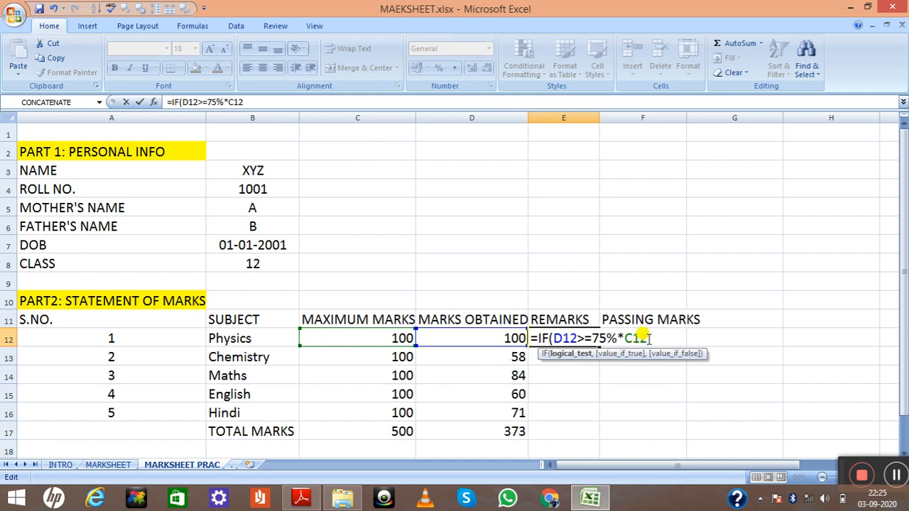
Step: Make the E12 formula return "D" when true and nest a second IF testing D12<40%*C12 as the false value
text(,)
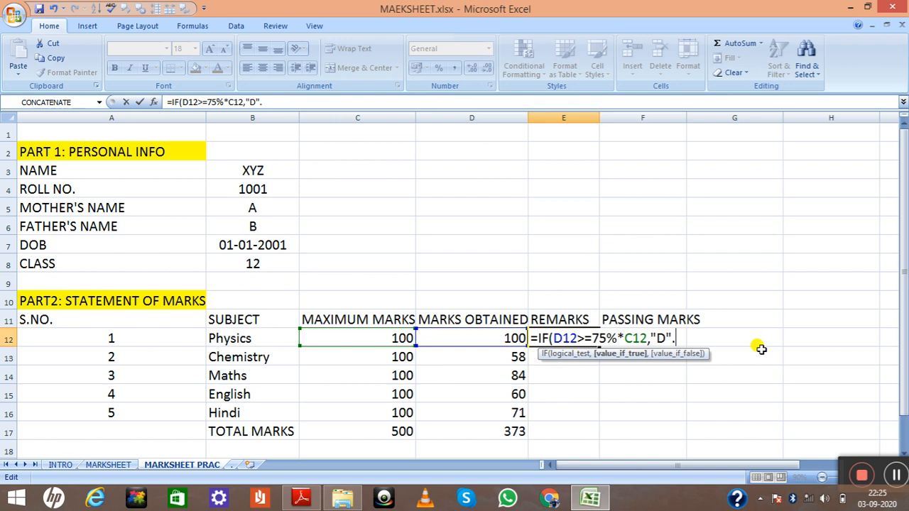
text("D",I)
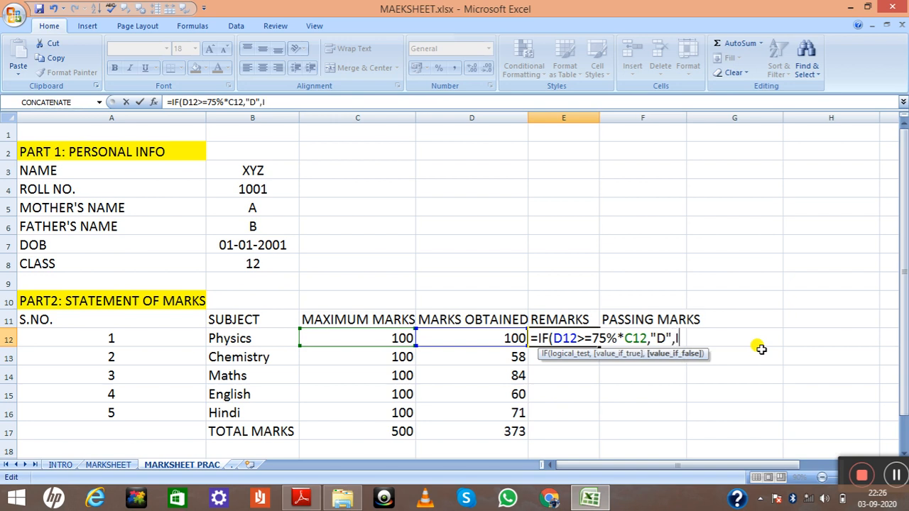
text(F()
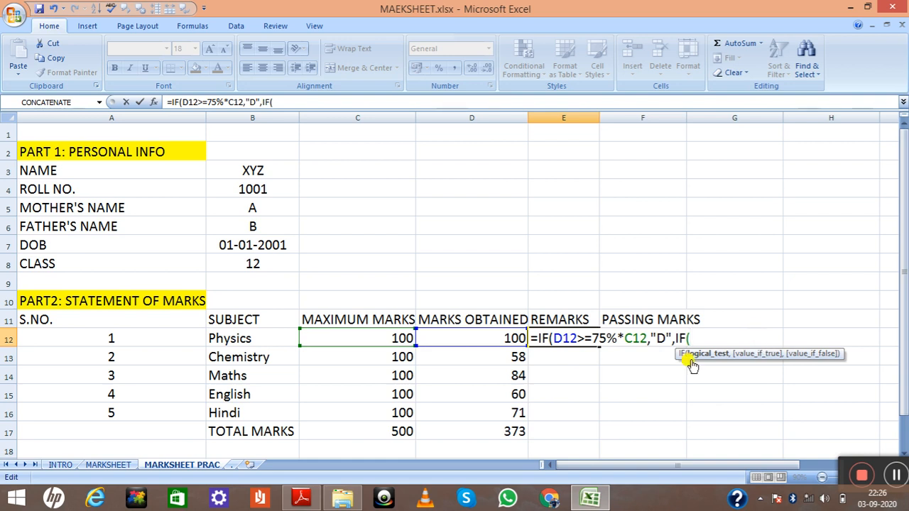
click(511, 336)
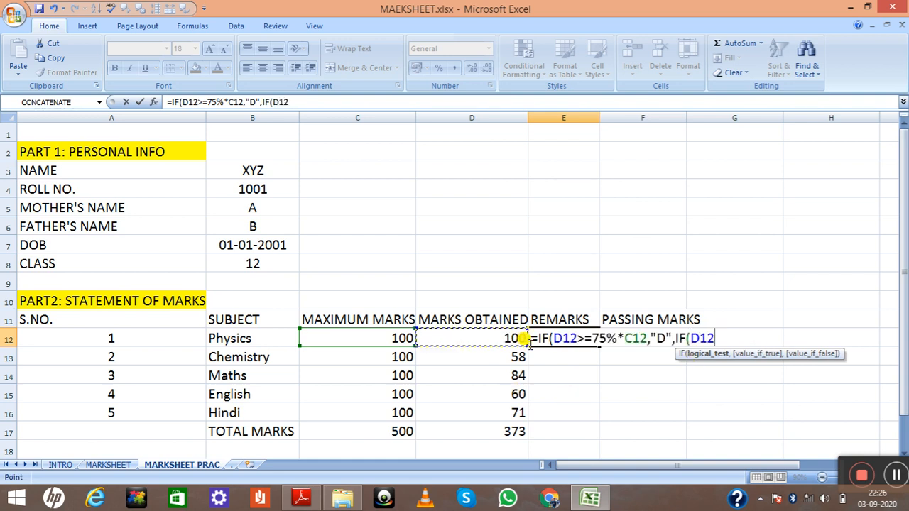
text(,)
key(BackSpace)
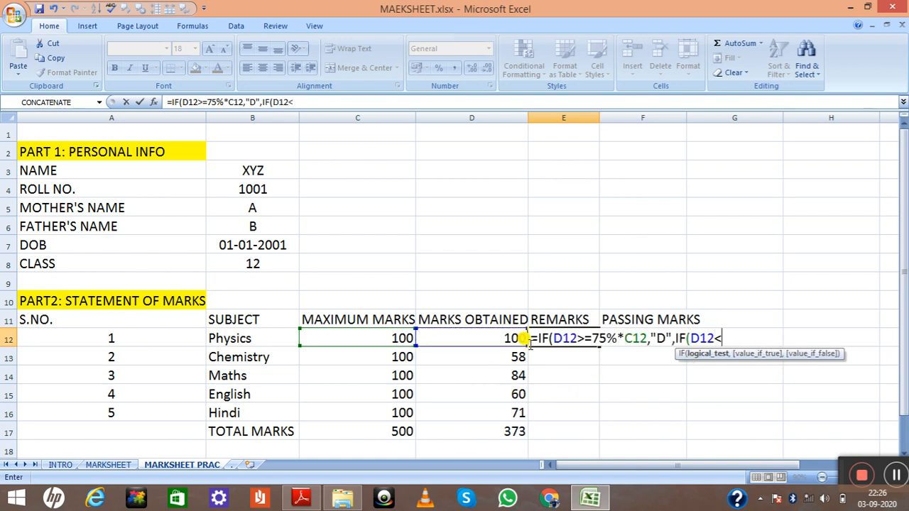
text(<40%)
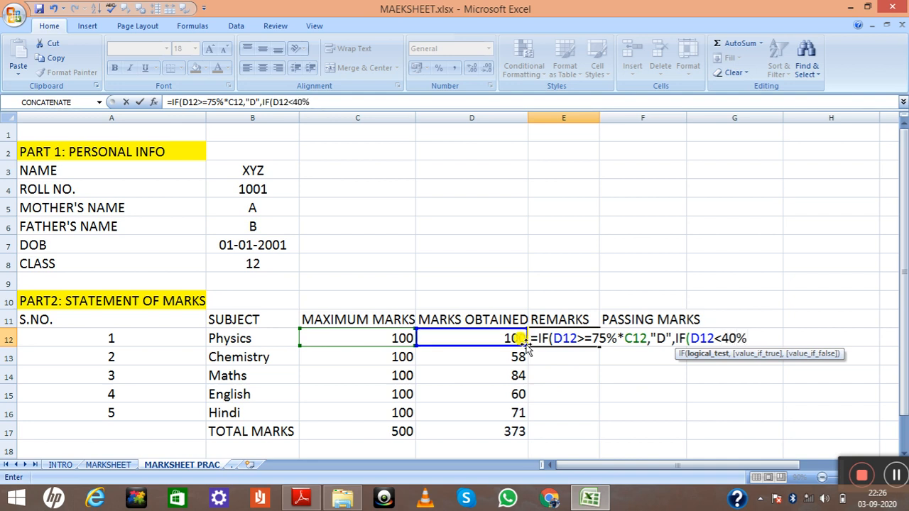
click(396, 339)
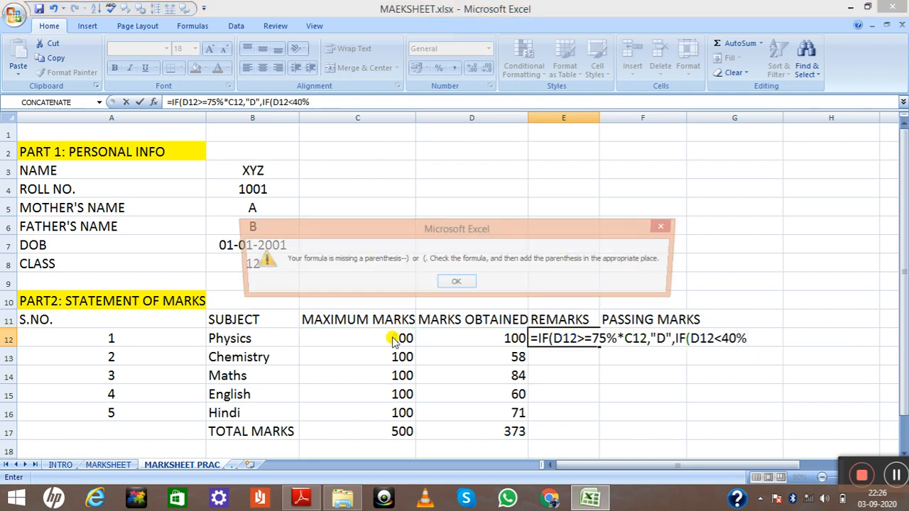
click(664, 225)
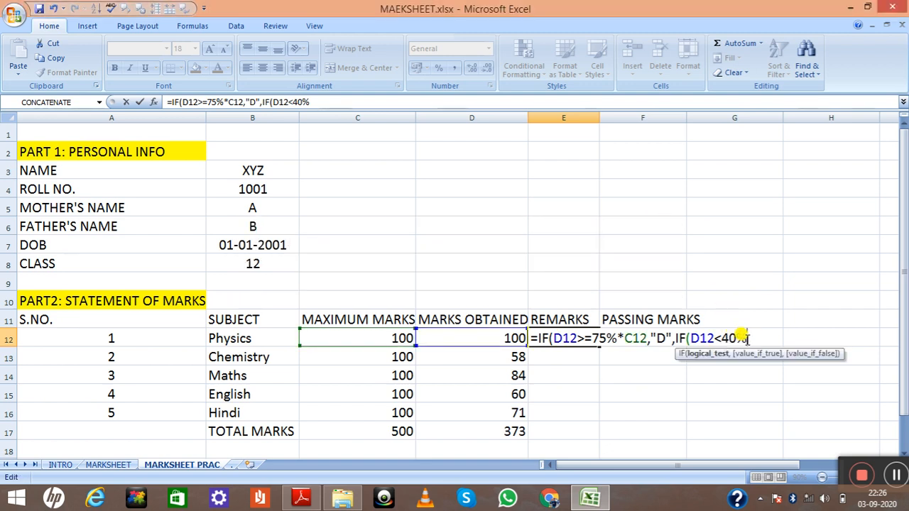
click(348, 338)
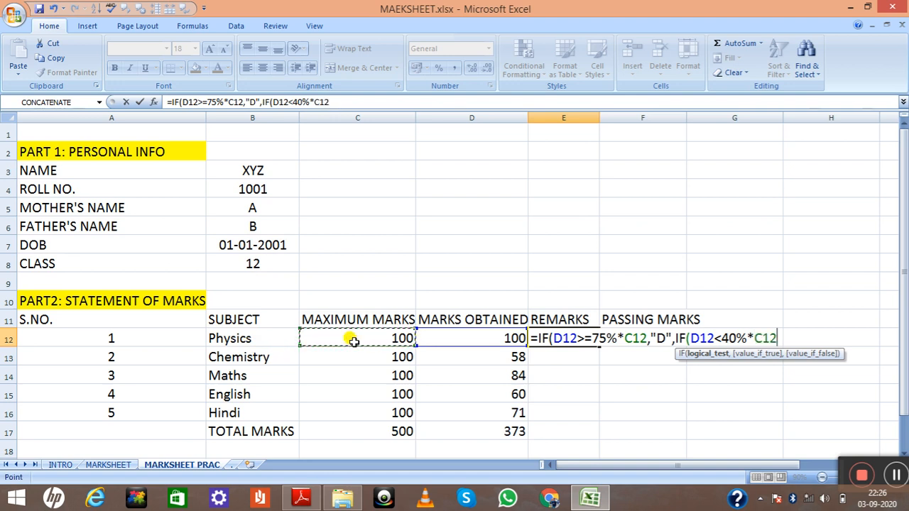
Step: Complete the Remarks formula in E12 as =IF(D12>=75%*C12,"D",IF(D12<40%*C12,"F","")), accepting the proposed closing parenthesis
text(,"F)
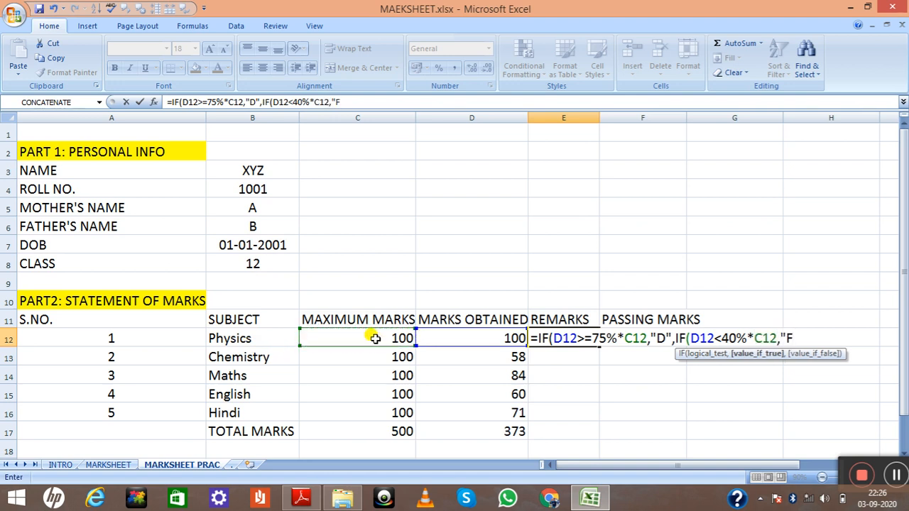
text(",)
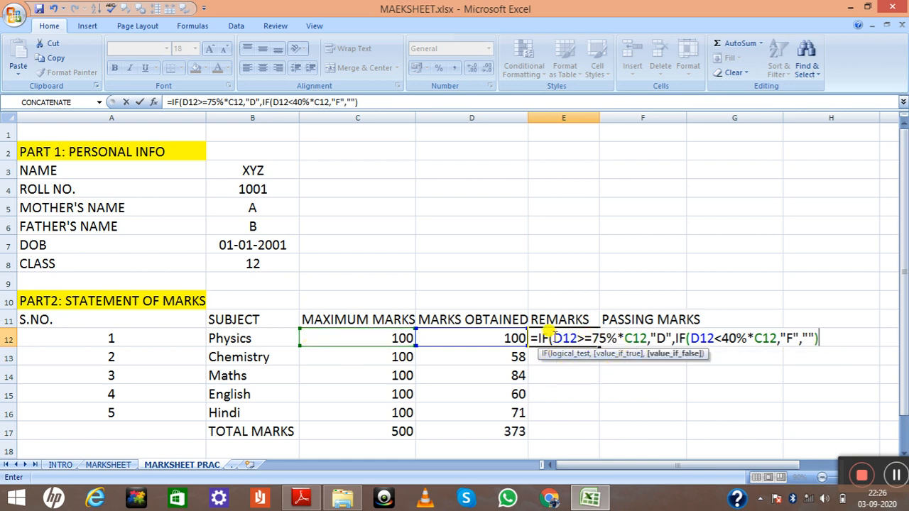
drag(550, 332, 641, 337)
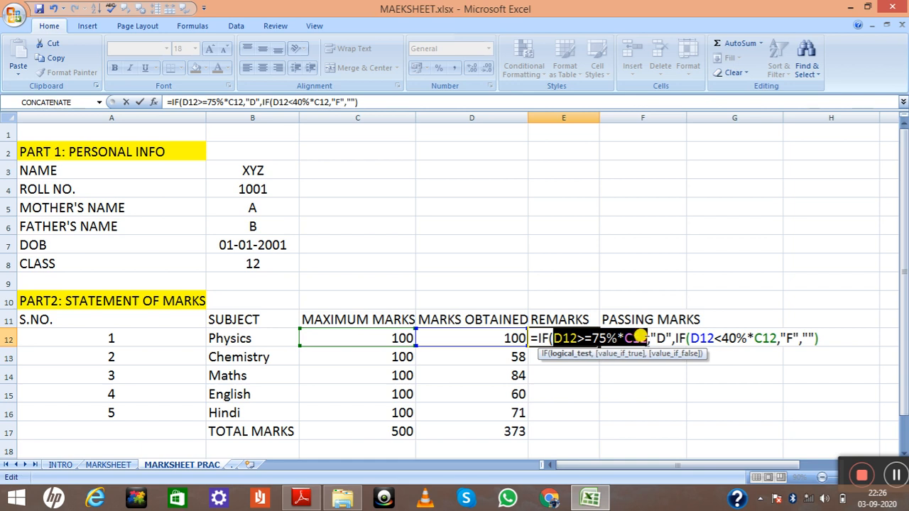
click(687, 333)
drag(687, 333, 789, 337)
click(665, 338)
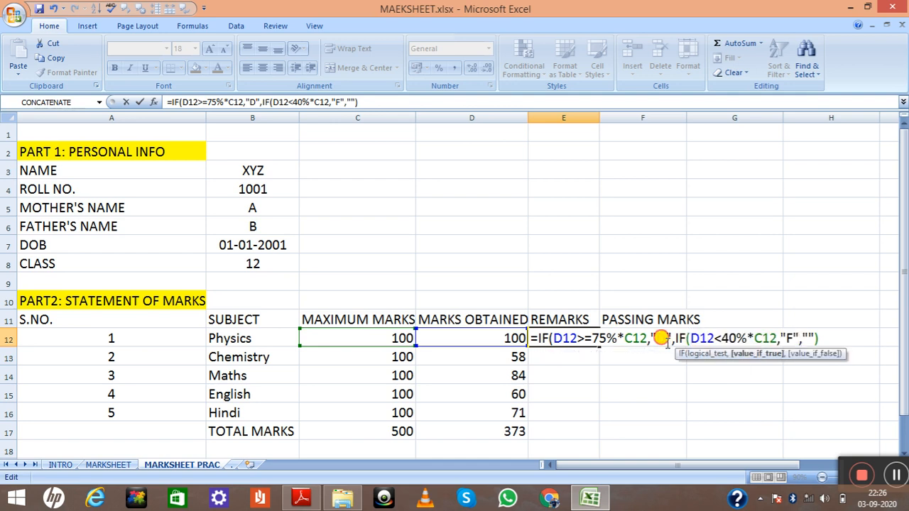
key(Return)
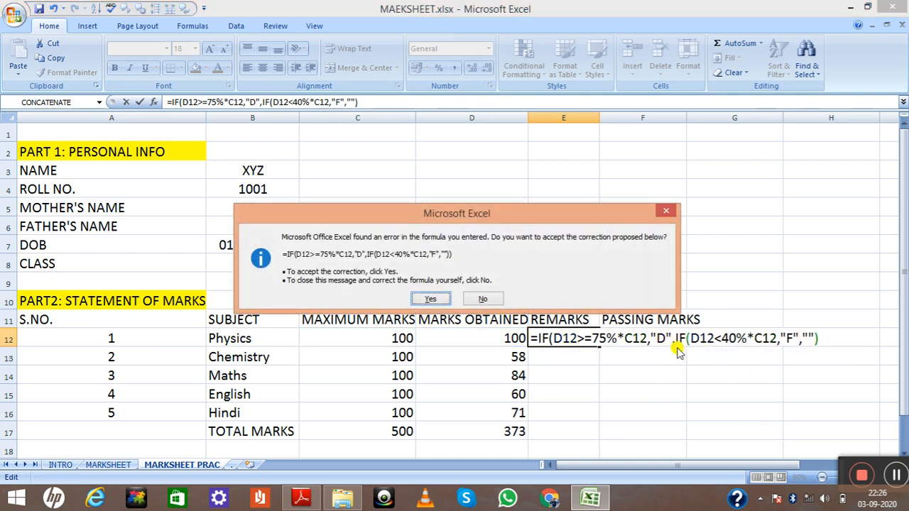
click(430, 298)
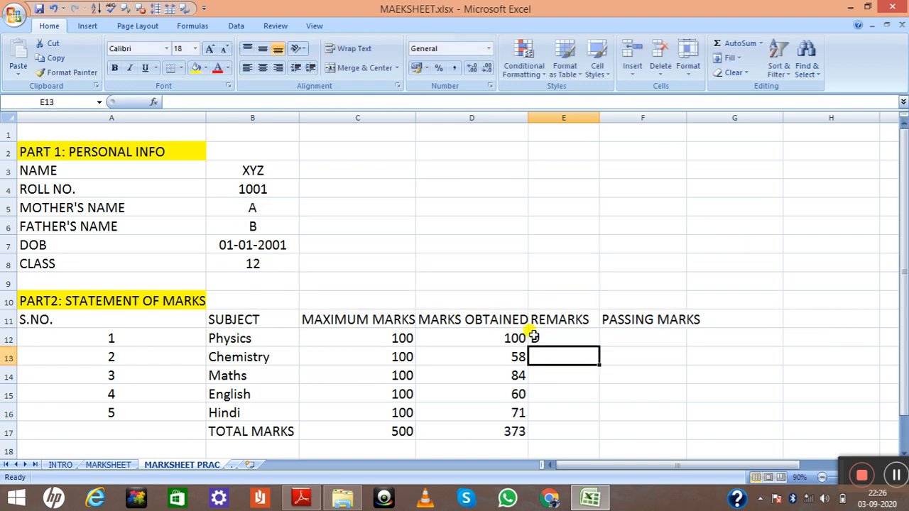
Step: Fill the Remarks formula from E12 down to E16 for the remaining subjects and check the copy in E14
click(560, 338)
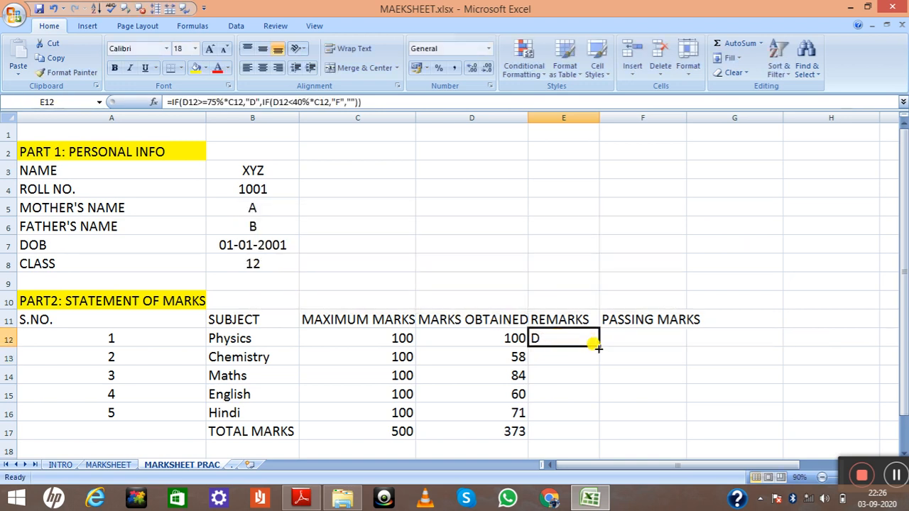
drag(599, 347, 594, 422)
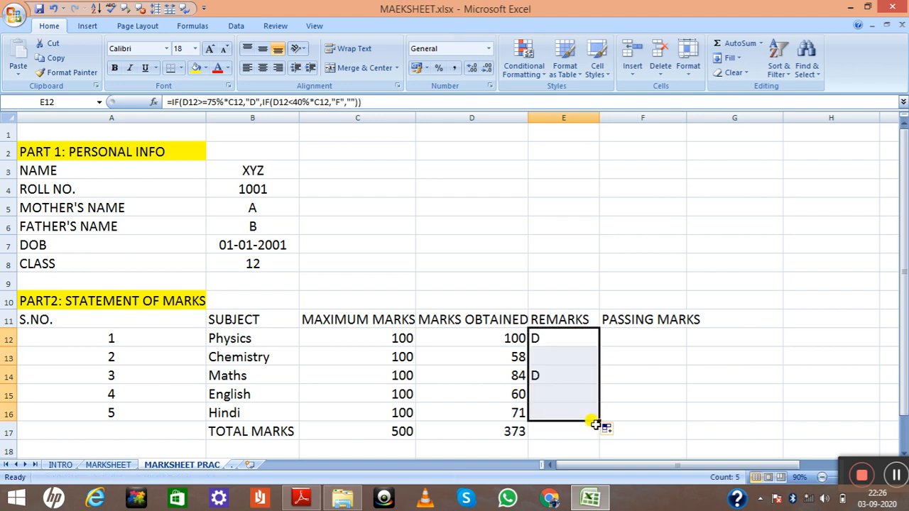
click(547, 375)
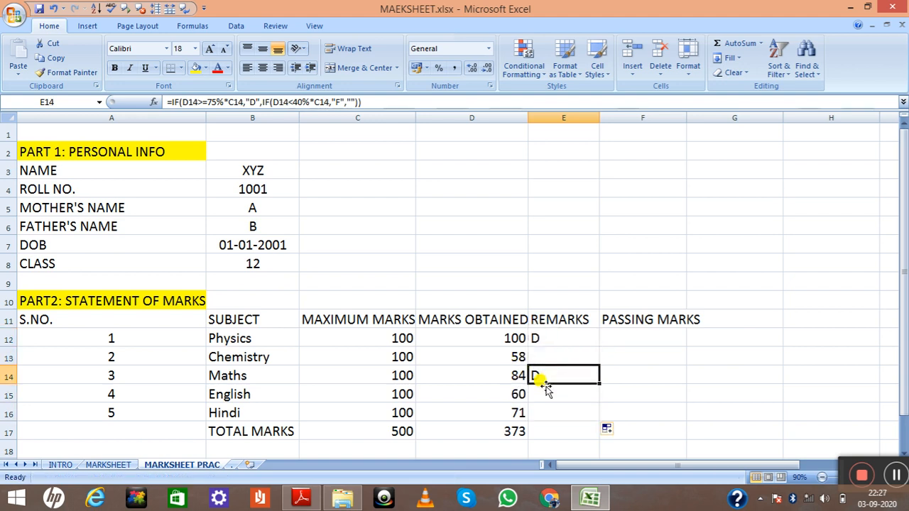
Step: Set the Hindi marks obtained in D16 to 11 and review the first condition of the Remarks formula in E16
double_click(518, 412)
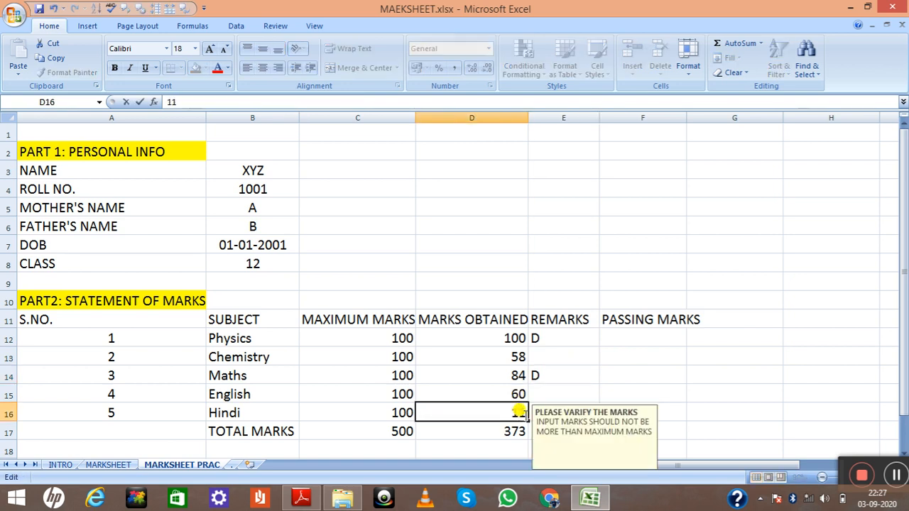
key(Return)
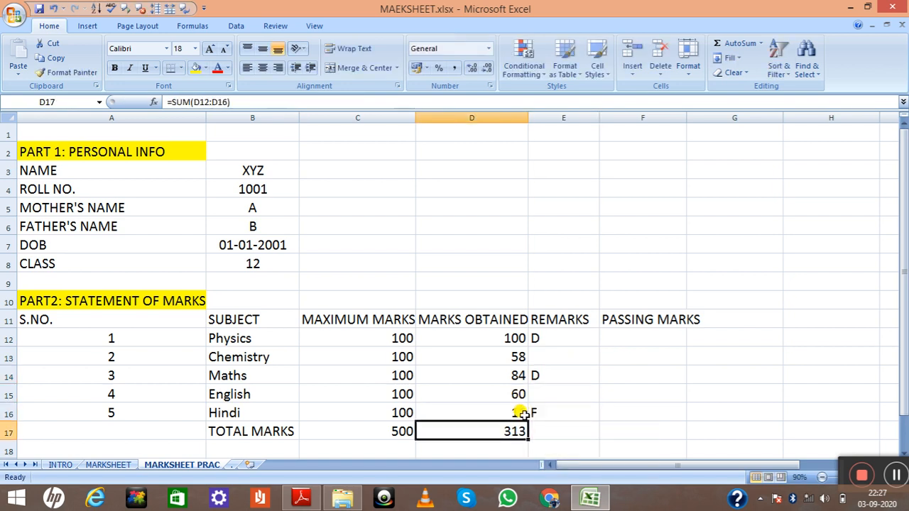
double_click(570, 414)
drag(551, 412, 641, 413)
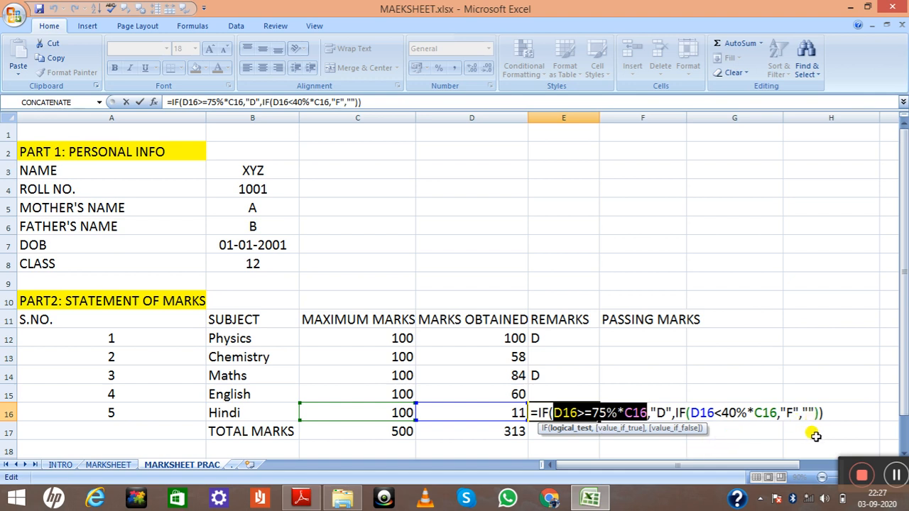
key(Return)
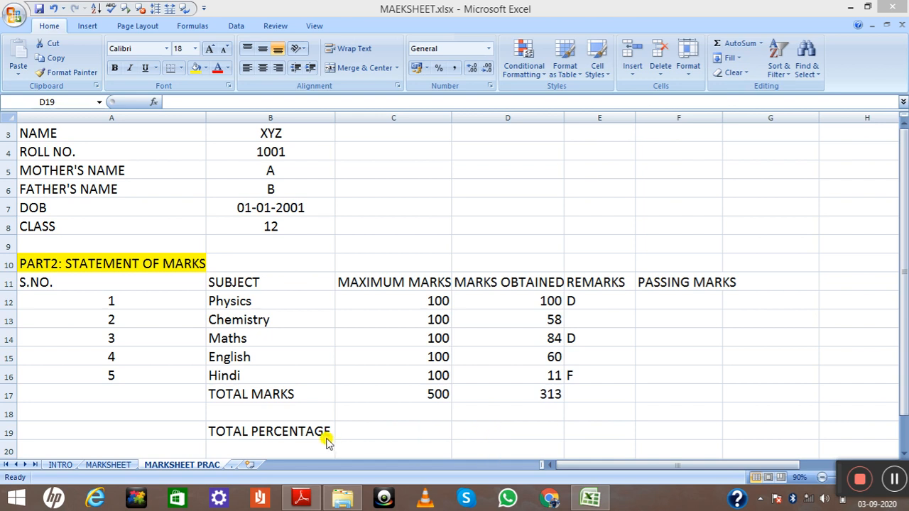
Step: Calculate the total percentage in cell D19 with the formula =D17/C17*100
double_click(492, 430)
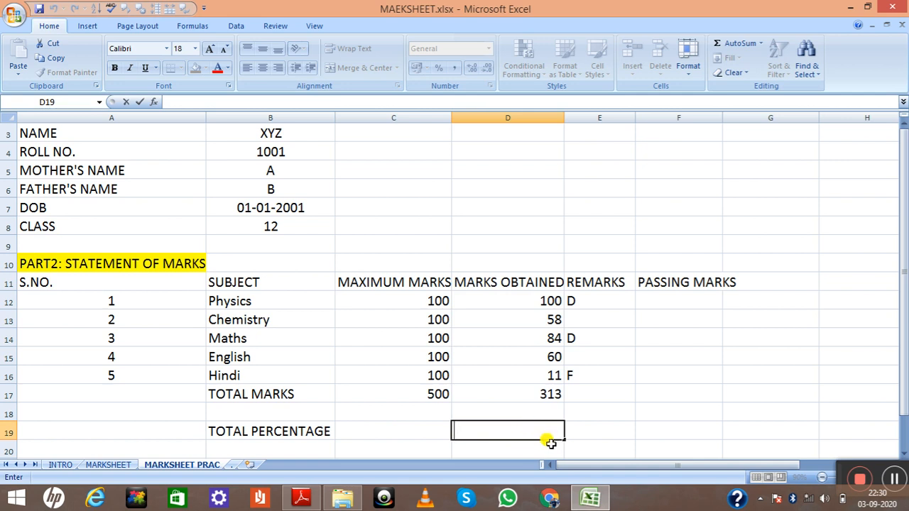
click(545, 394)
double_click(520, 433)
text(=)
click(538, 394)
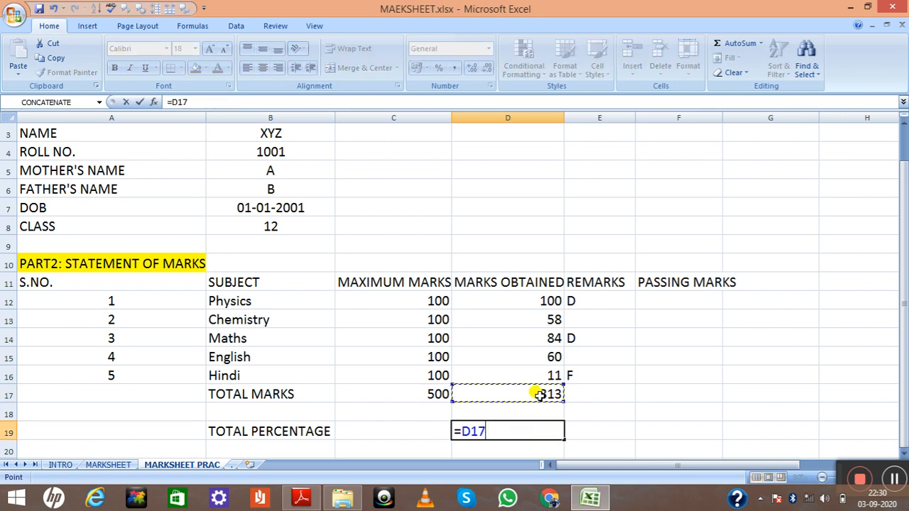
text(/)
click(426, 394)
text(*100)
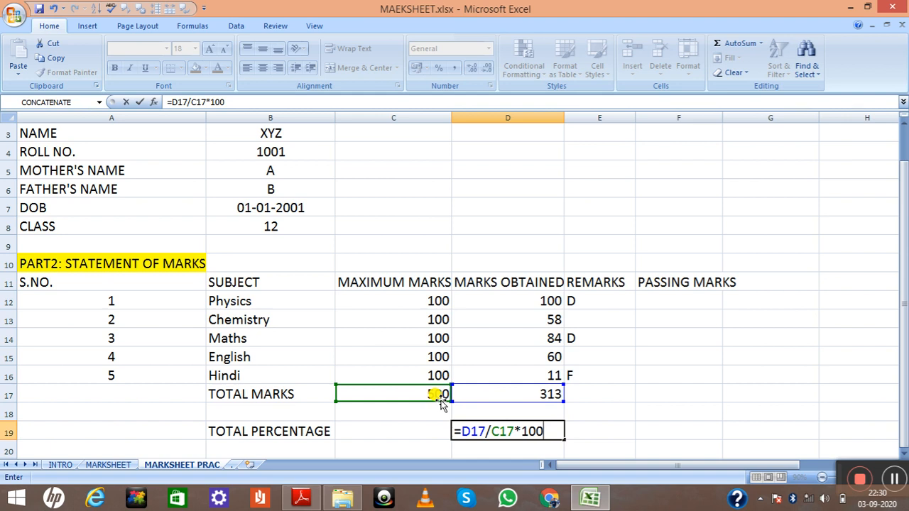
key(Return)
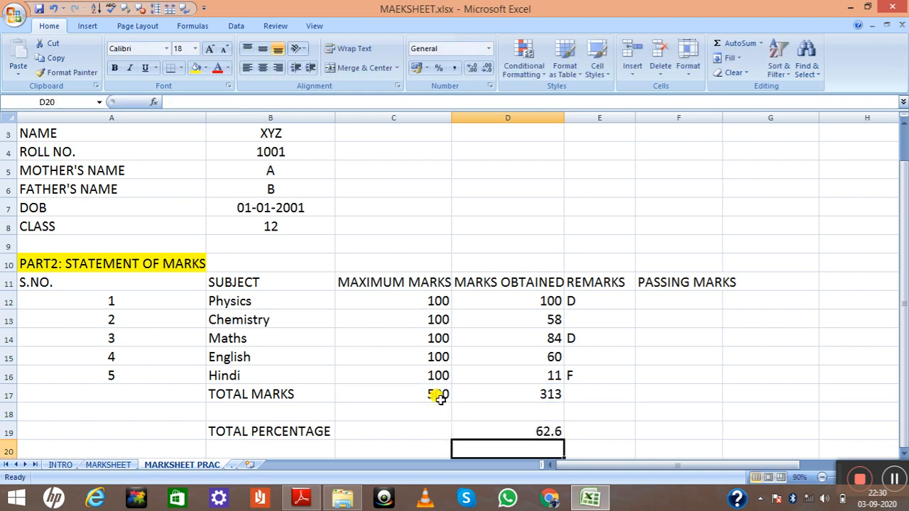
Step: Review the total percentage formula in D19
click(491, 431)
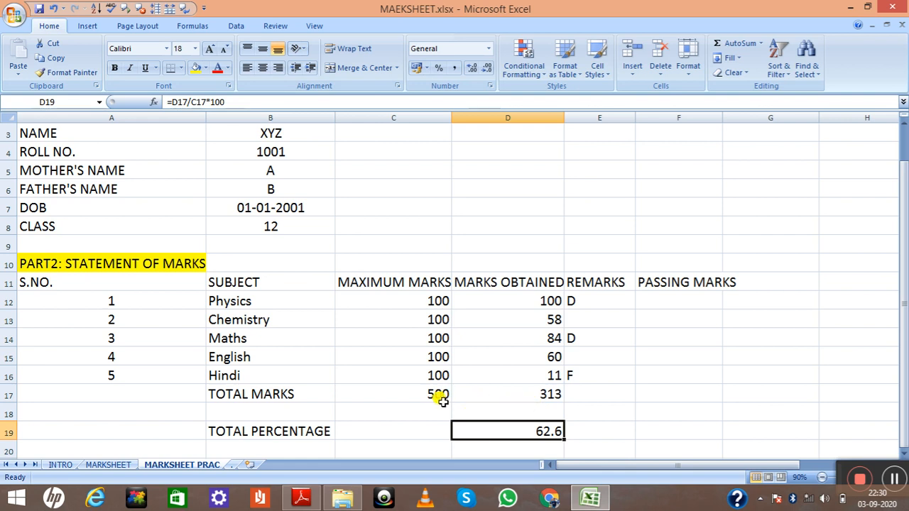
click(892, 481)
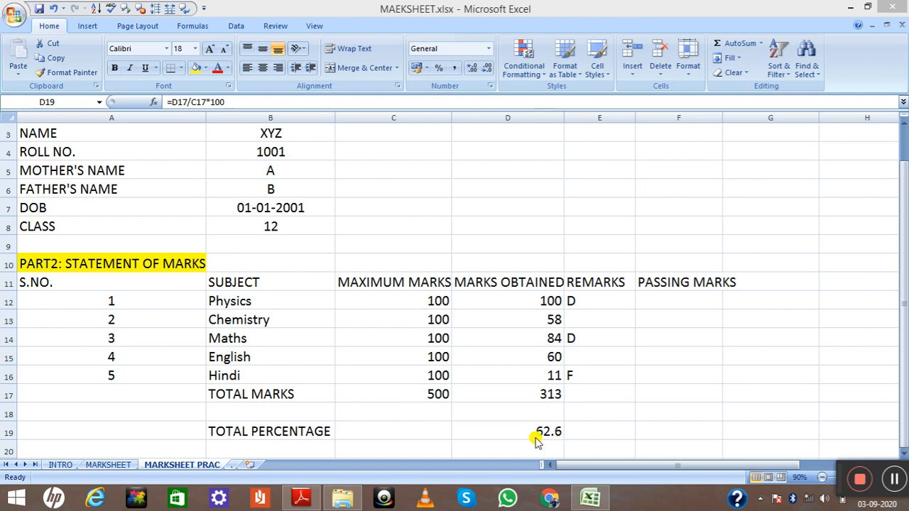
double_click(525, 432)
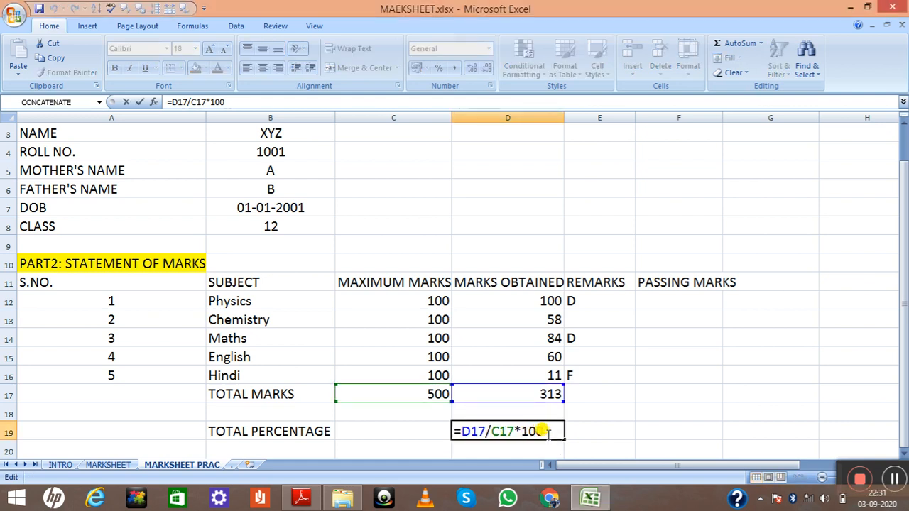
key(Return)
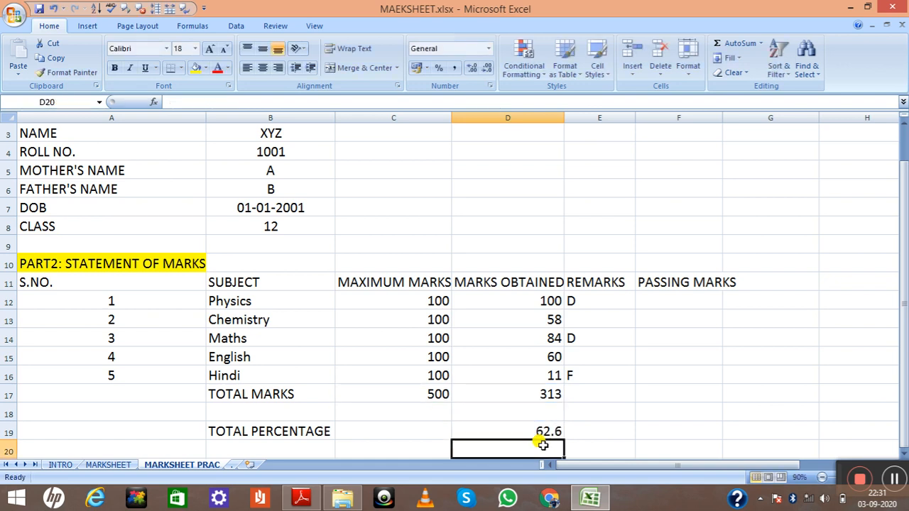
click(576, 429)
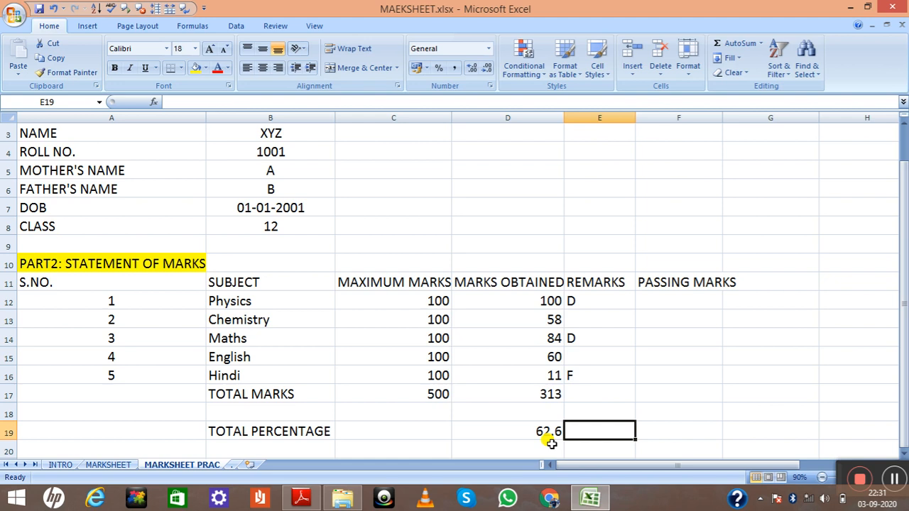
click(888, 486)
Step: Wrap the total percentage formula in D19 in ROUND with two decimal digits, as =ROUND((D17/C17)*100,2)
click(547, 430)
click(547, 430)
double_click(538, 431)
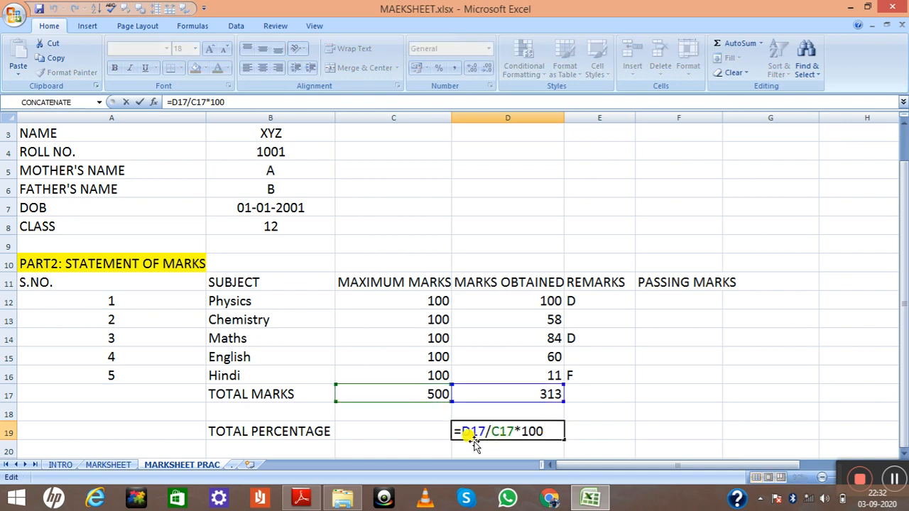
text(ROUND)
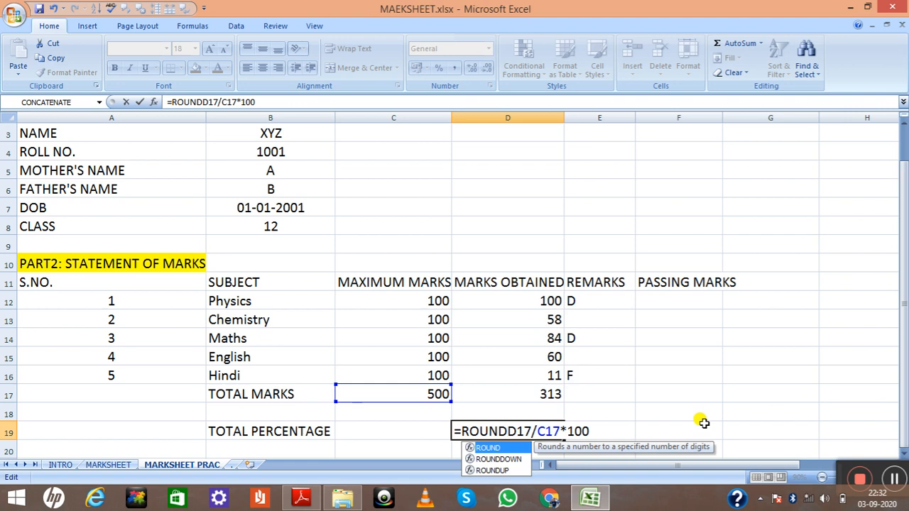
text(()
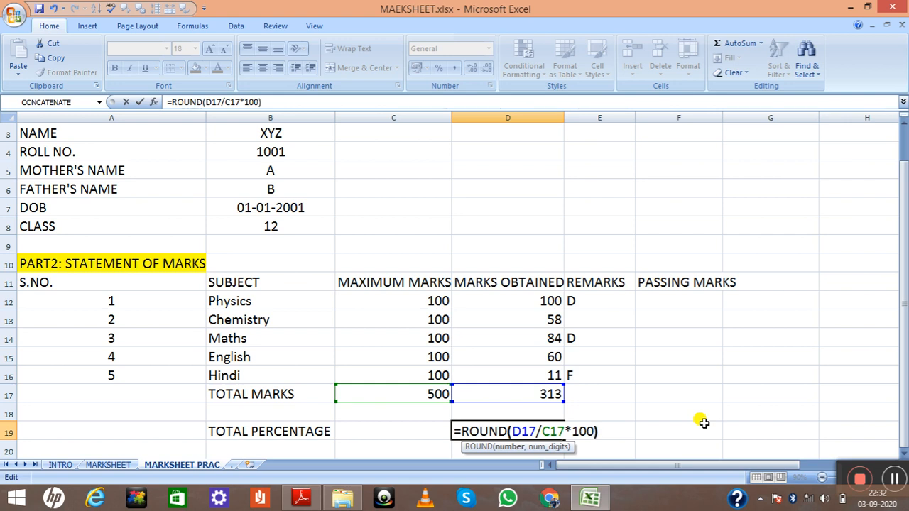
click(614, 431)
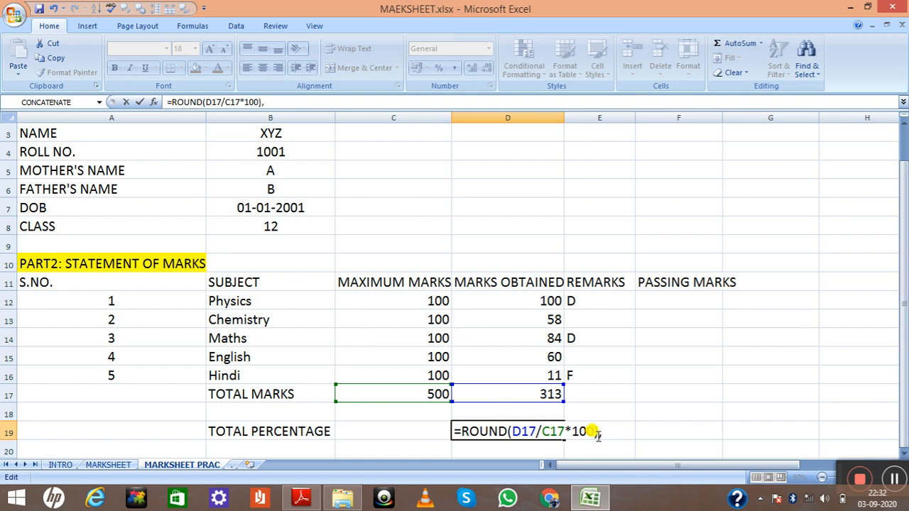
text(2)
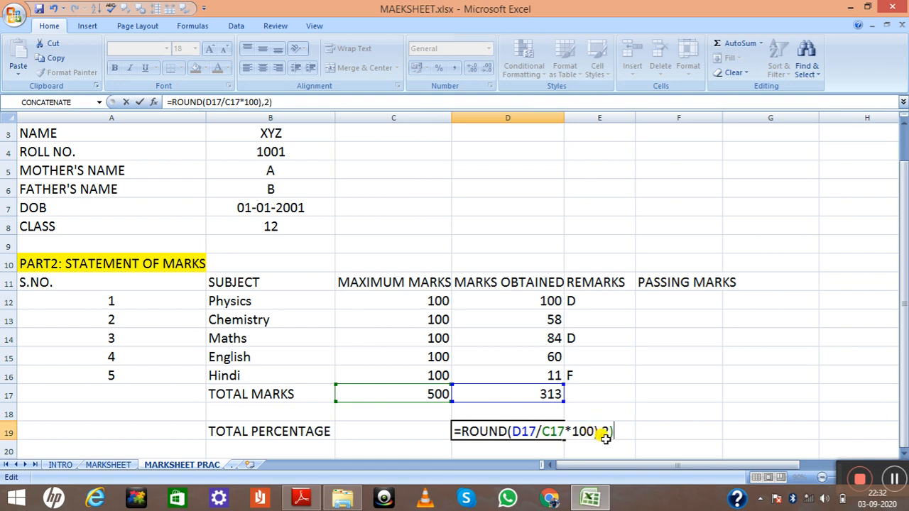
click(893, 478)
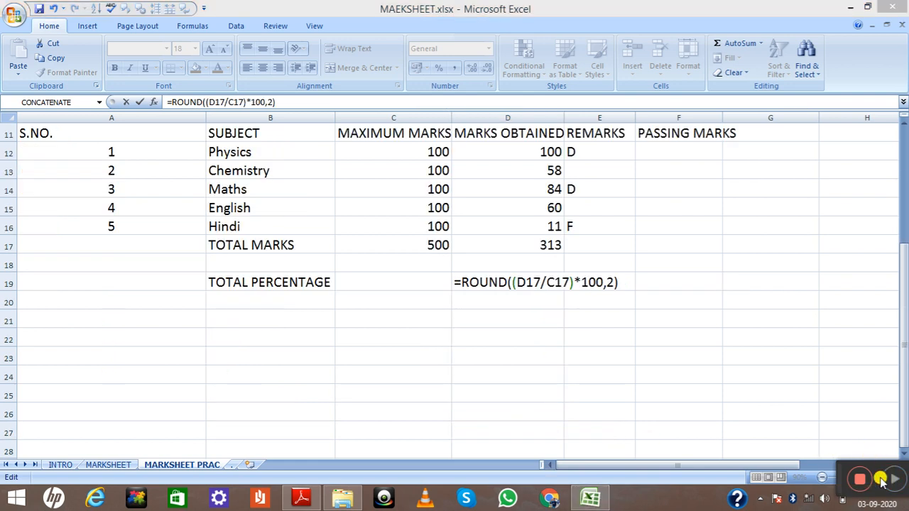
click(880, 481)
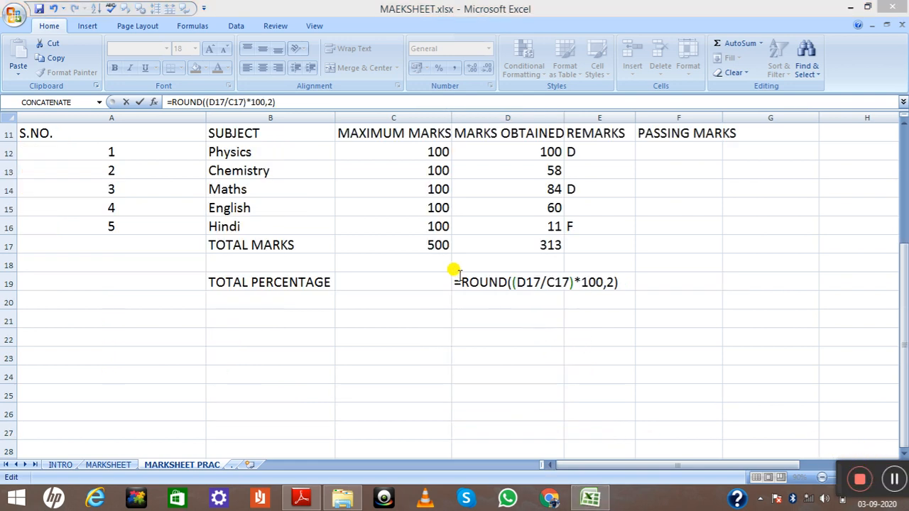
Step: Check the number argument (D17/C17)*100 of the ROUND formula in D19 and commit the formula
click(522, 282)
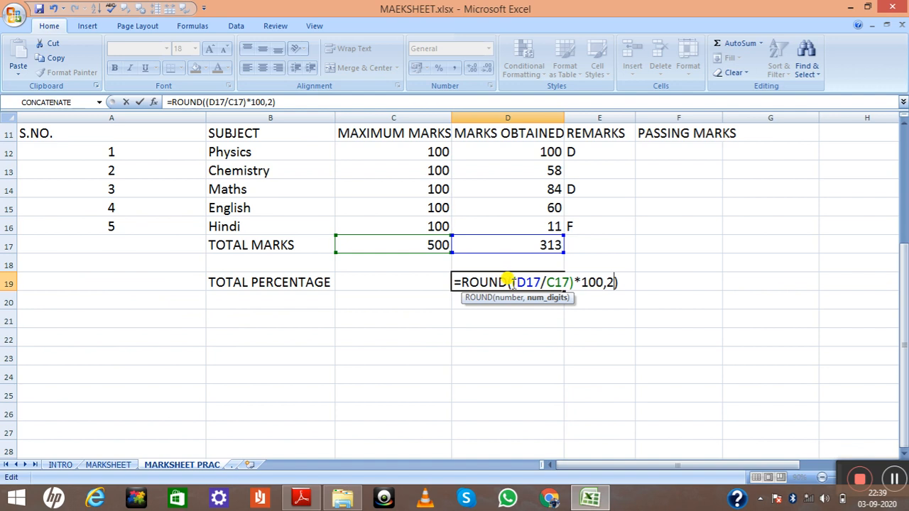
drag(509, 281, 597, 282)
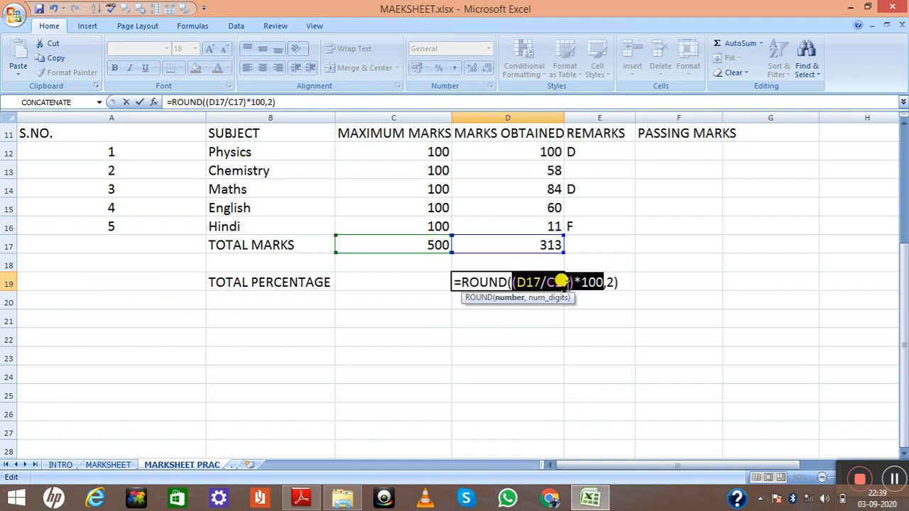
click(472, 280)
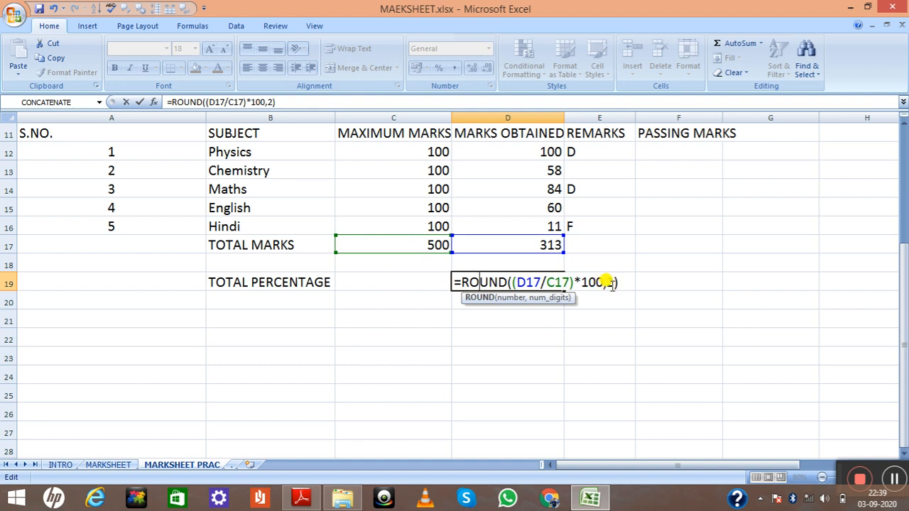
key(Return)
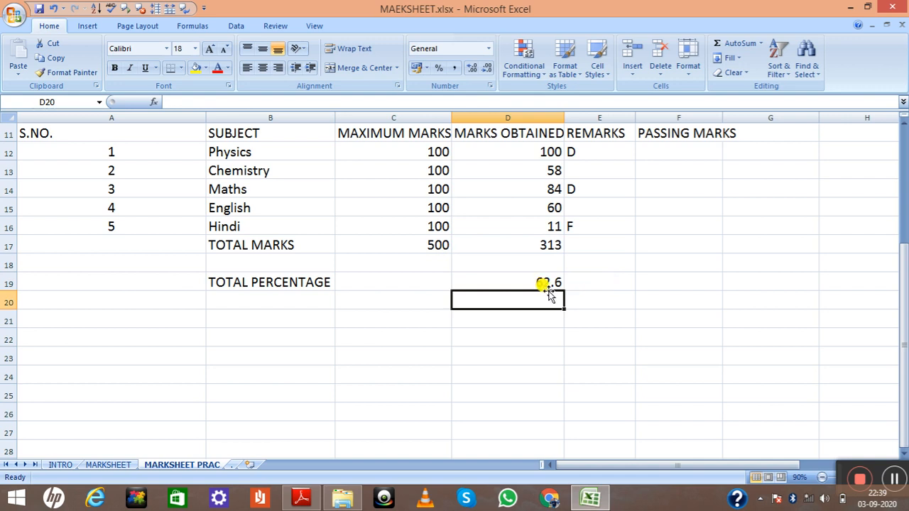
Step: Set the number of digits in the ROUND formula in D19 to 0
click(895, 480)
click(548, 280)
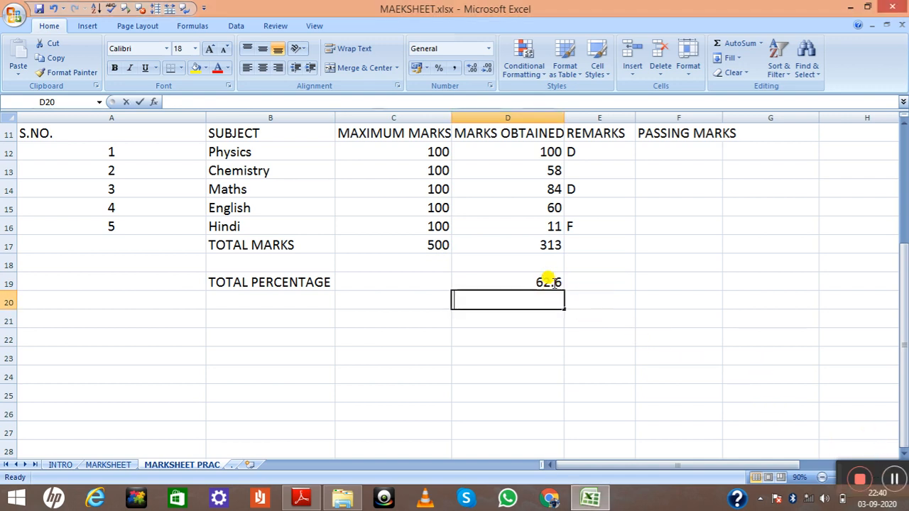
click(553, 283)
double_click(557, 282)
click(609, 282)
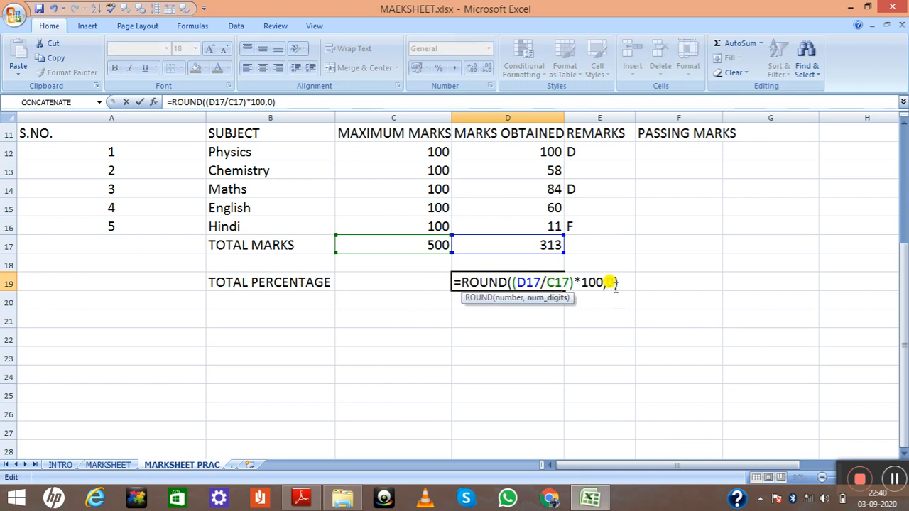
key(Return)
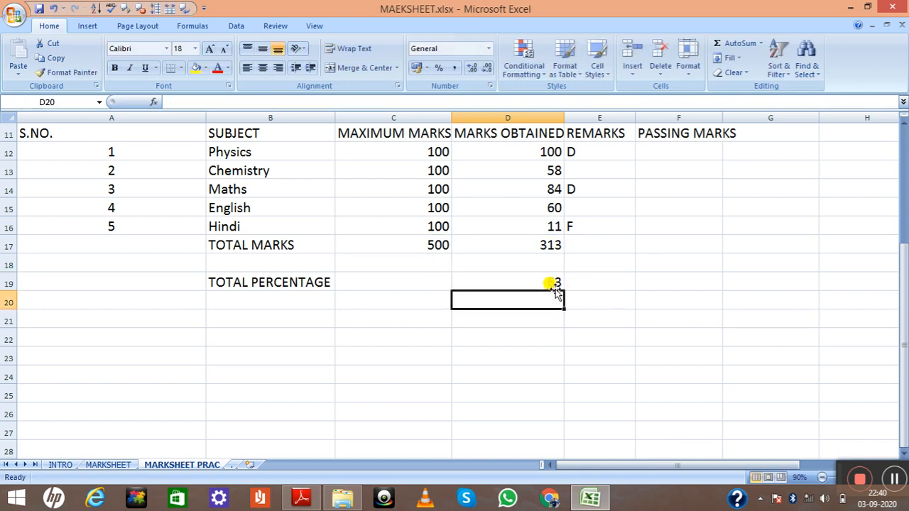
Step: Replace the 0 in the digits argument of D19's ROUND formula to restore decimals in the total percentage
click(892, 477)
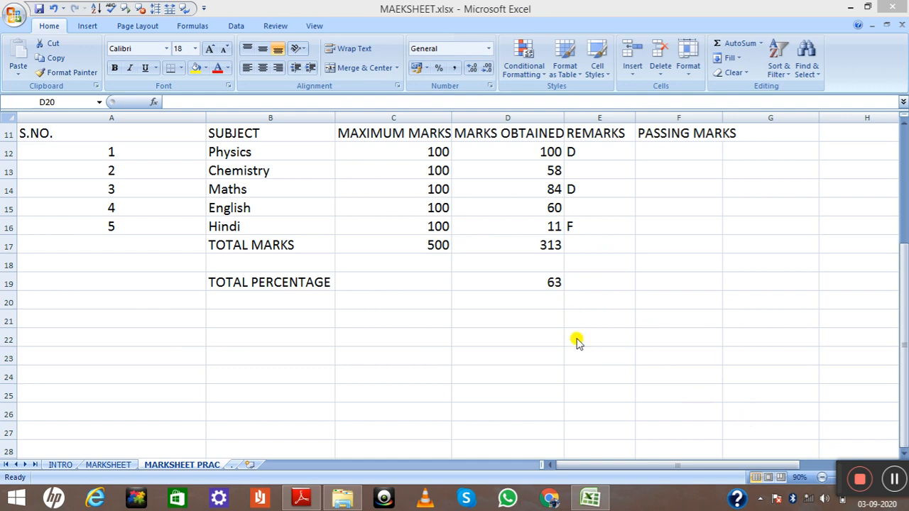
double_click(553, 284)
click(608, 283)
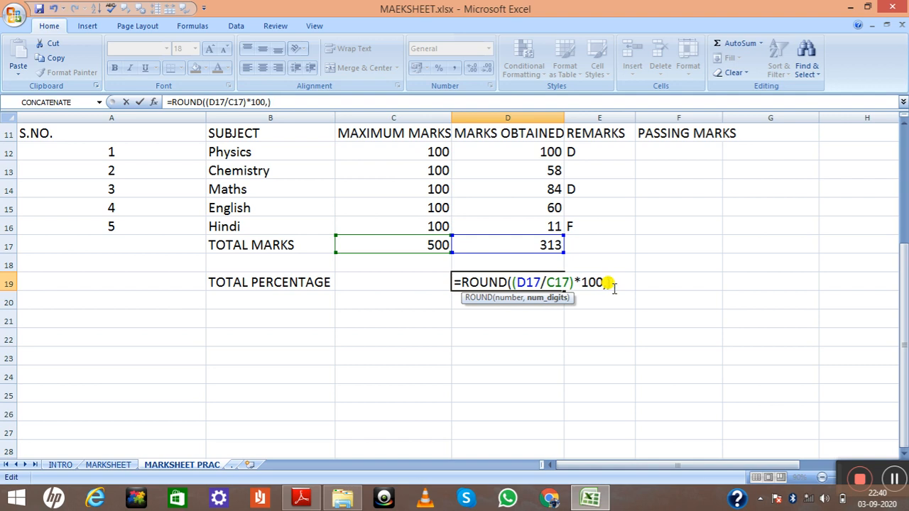
key(Return)
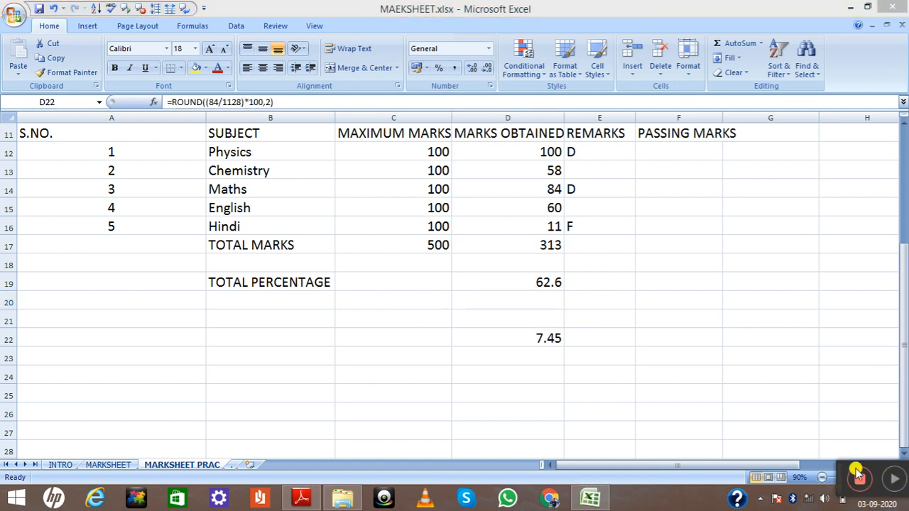
Step: Review the number argument of the ROUND formula in D22 and replace the formula with the unrounded =(84/1128*100)
double_click(544, 339)
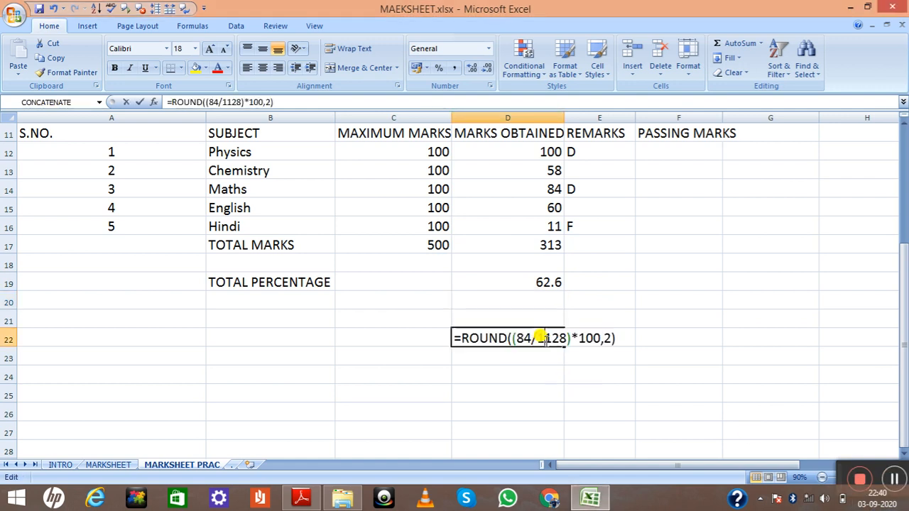
drag(509, 332, 612, 340)
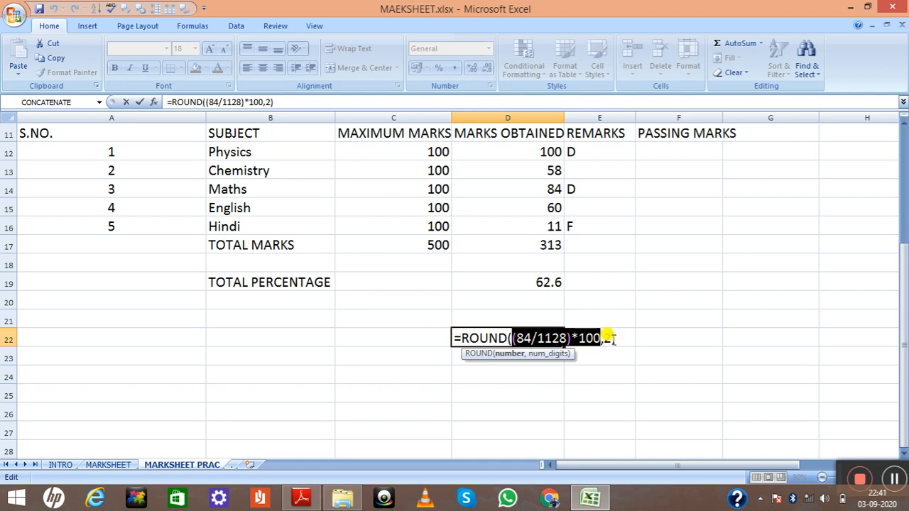
click(894, 478)
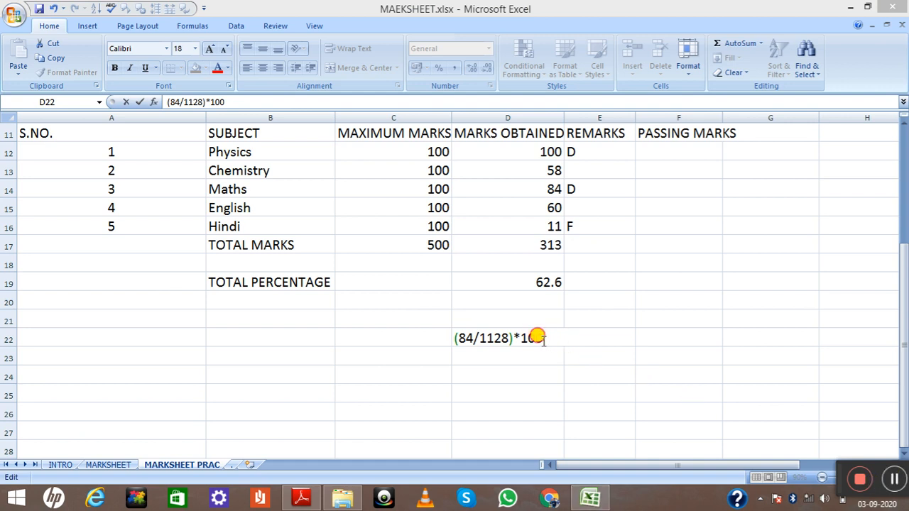
key(Return)
double_click(541, 340)
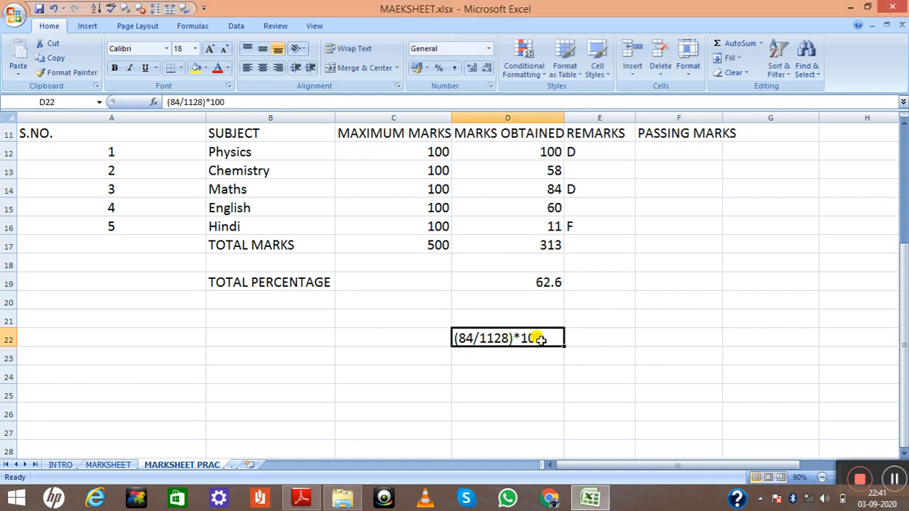
key(Return)
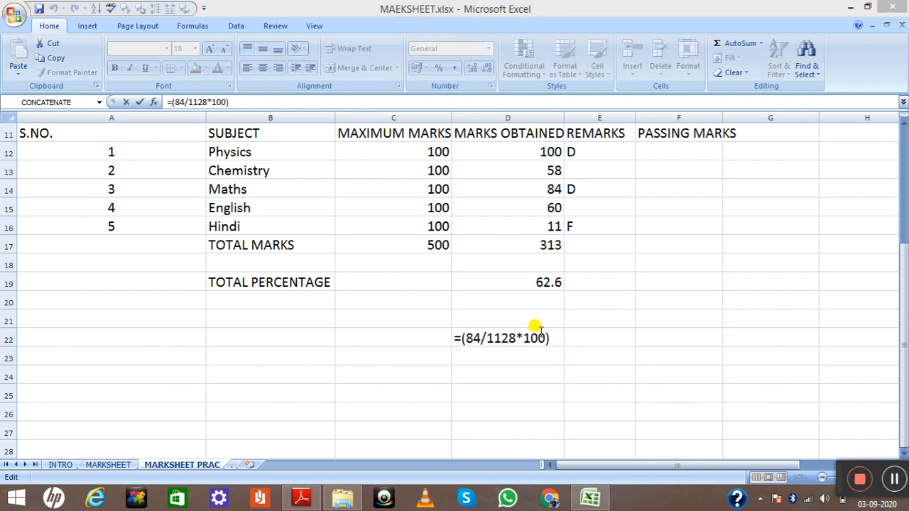
click(558, 338)
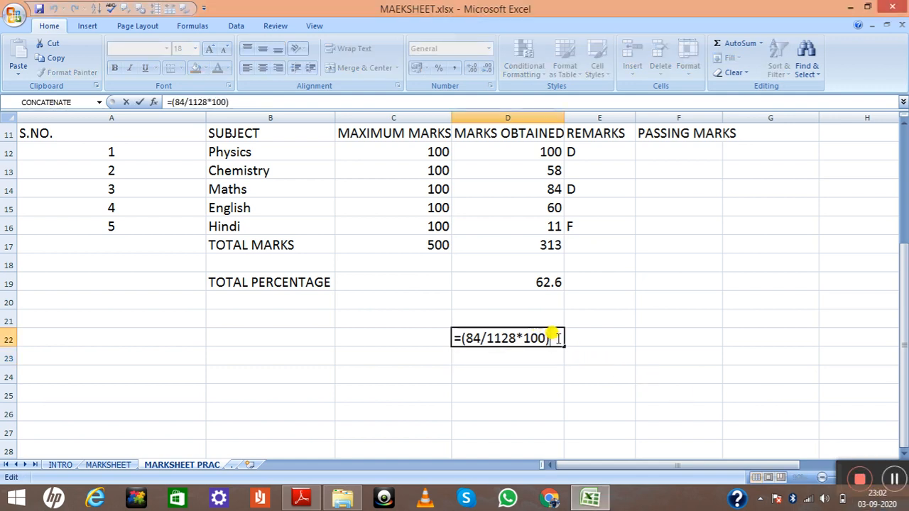
key(Return)
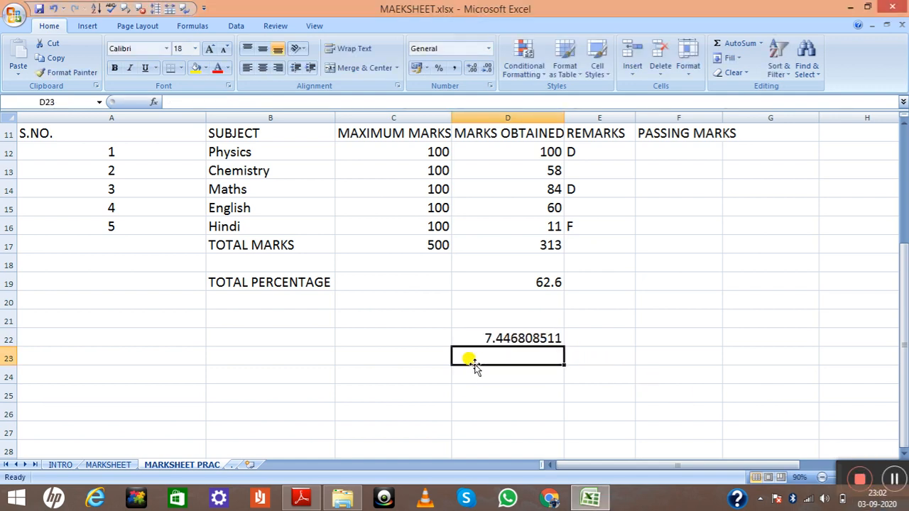
Step: Examine the unrounded division formula in D22 and its result
double_click(534, 337)
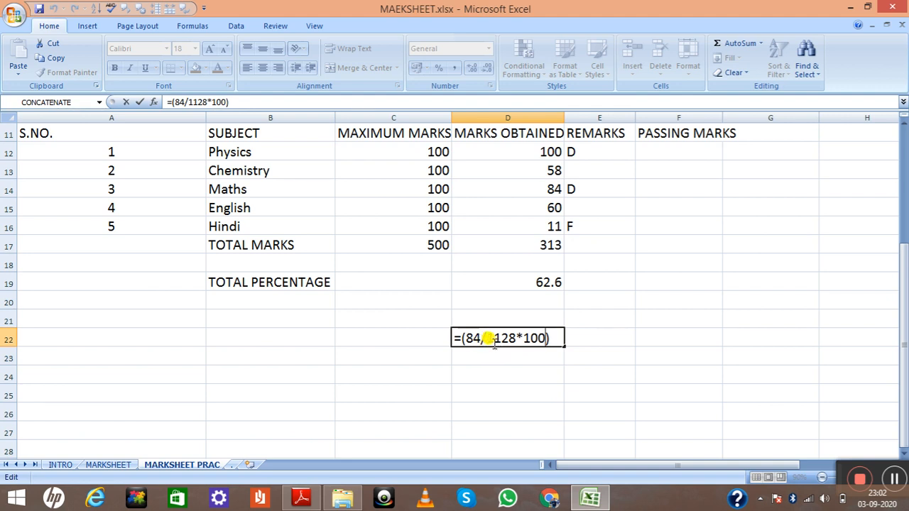
key(Return)
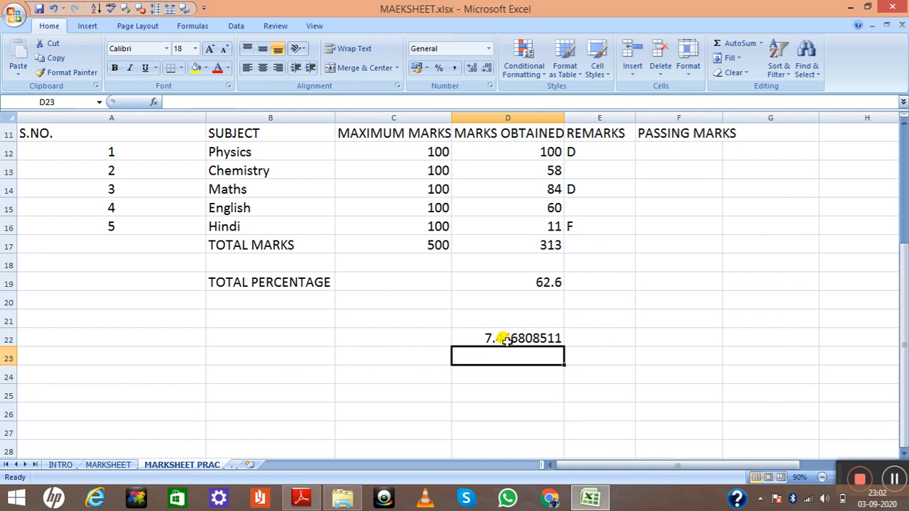
click(495, 339)
double_click(493, 339)
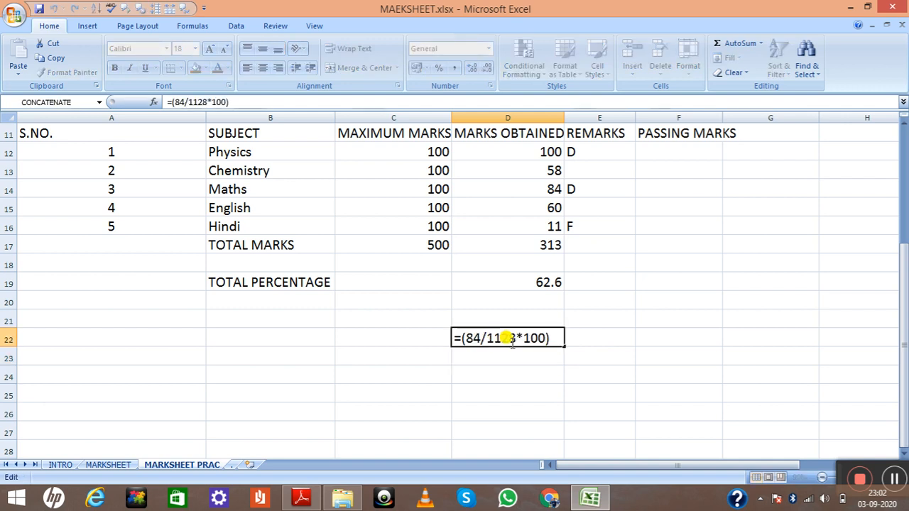
key(Return)
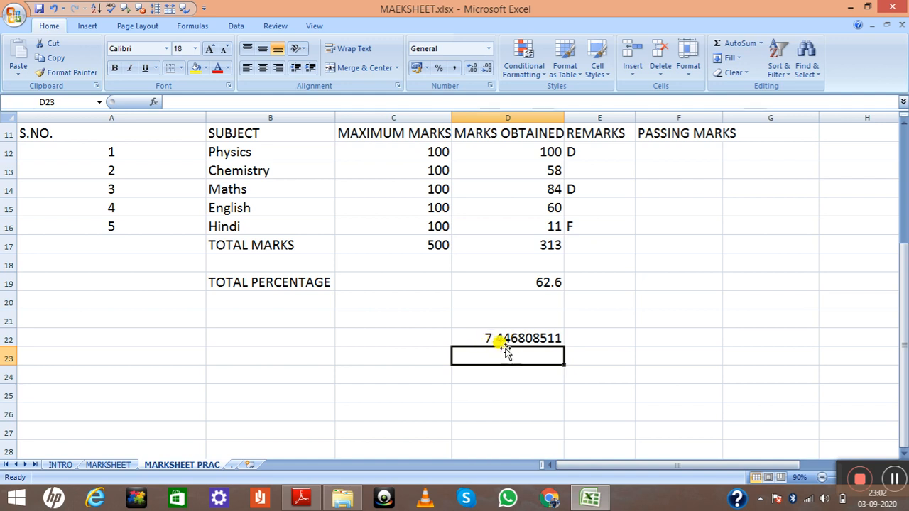
Step: Wrap the division in D22 in a ROUND function with 0 digits, giving =ROUND((84/1128*100),0)
double_click(506, 339)
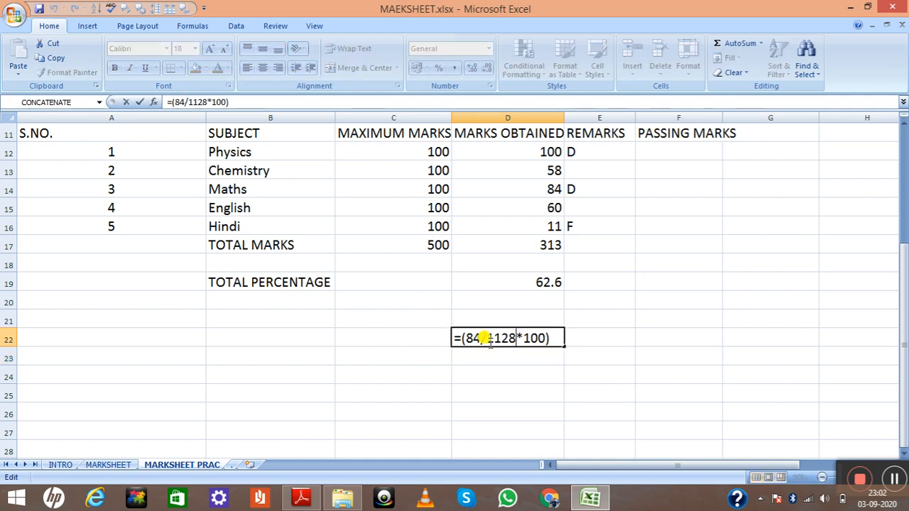
text(ROUND)
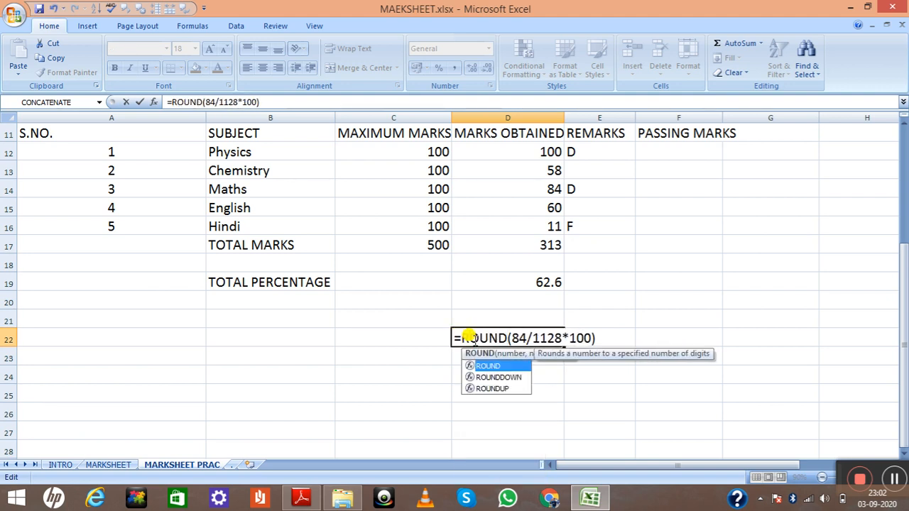
text(()
key(End)
text(,0)
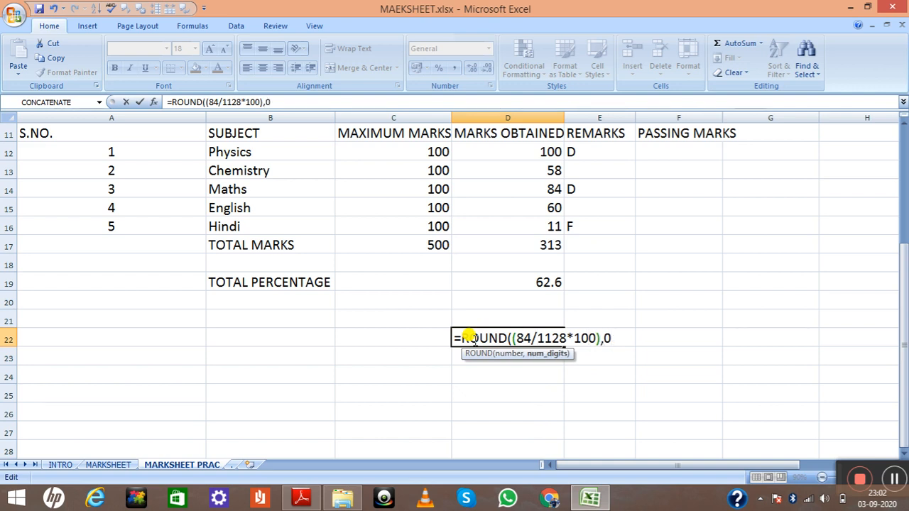
text())
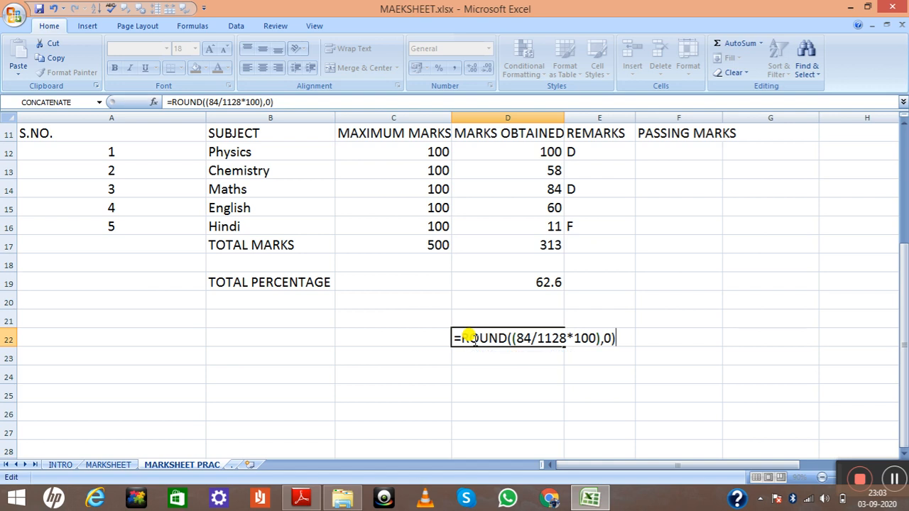
key(Return)
click(506, 336)
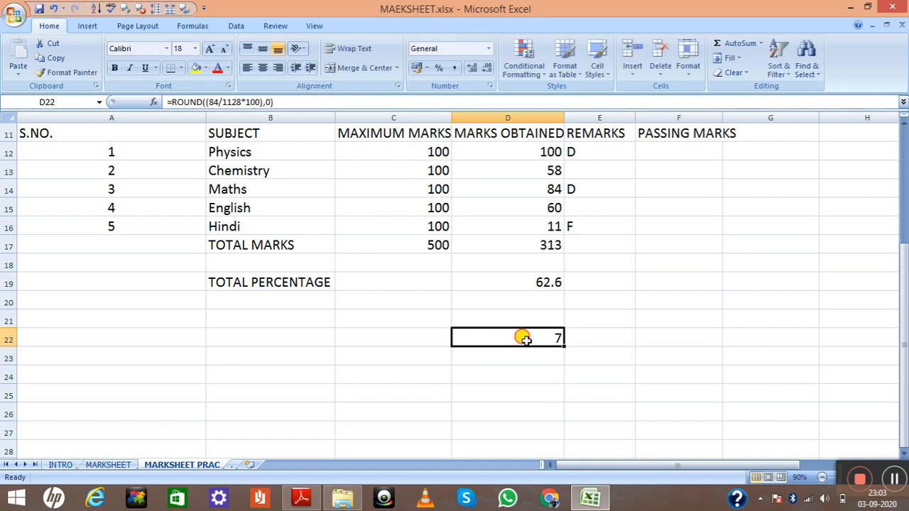
Step: Set the number of digits in D22's ROUND formula to 2
double_click(526, 339)
click(609, 338)
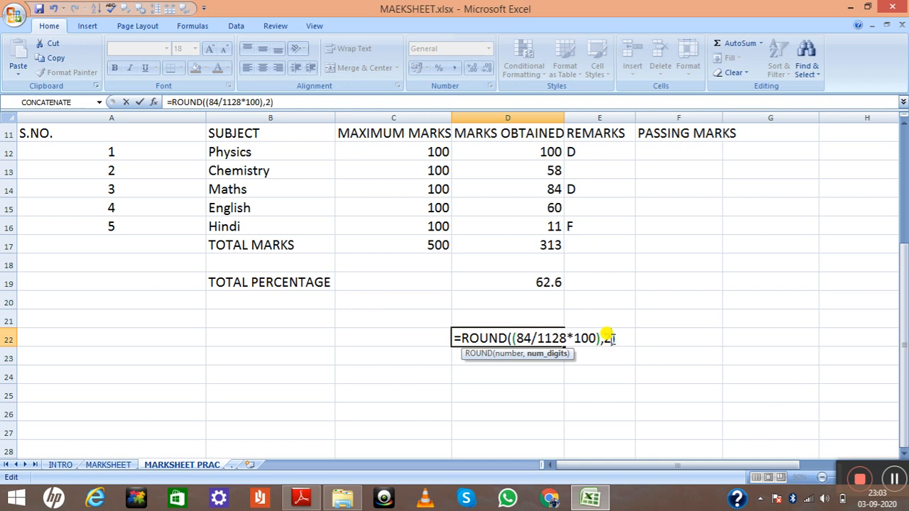
text(2)
key(Return)
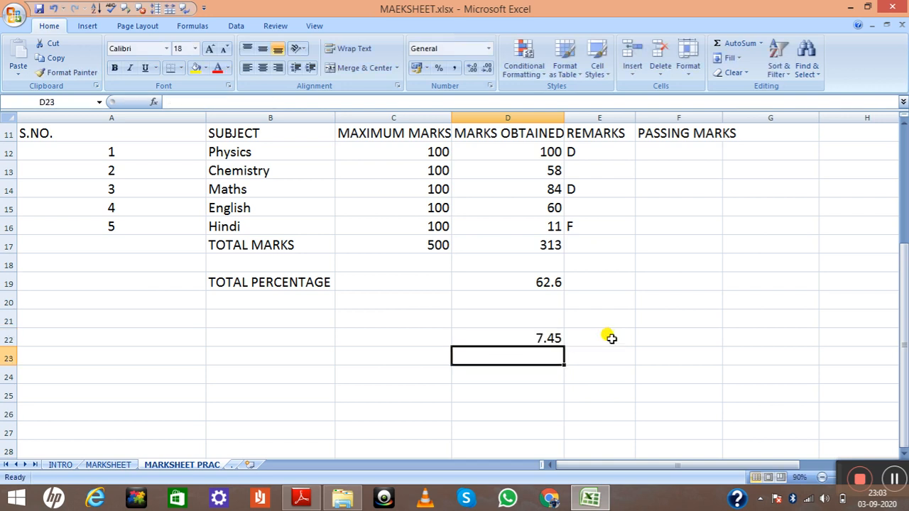
Step: Set the number of digits in D22's ROUND formula to 4
double_click(544, 337)
click(609, 338)
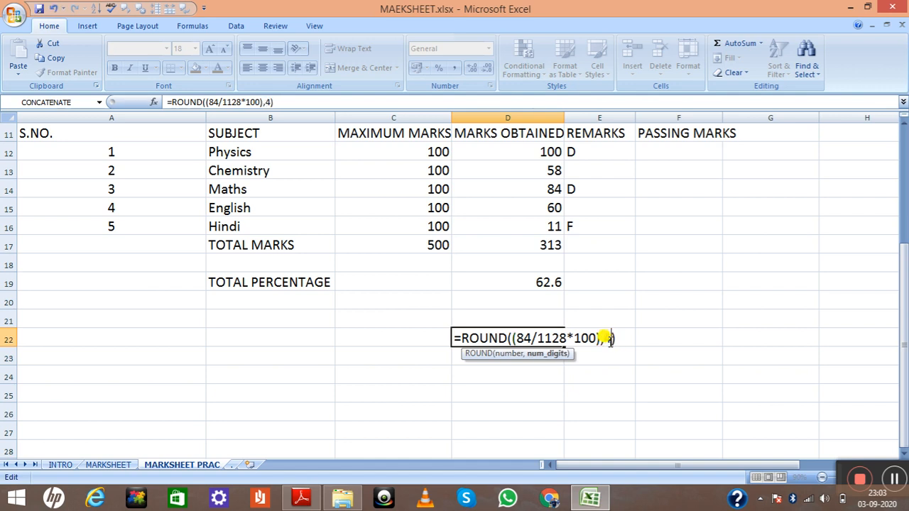
text(4)
key(Return)
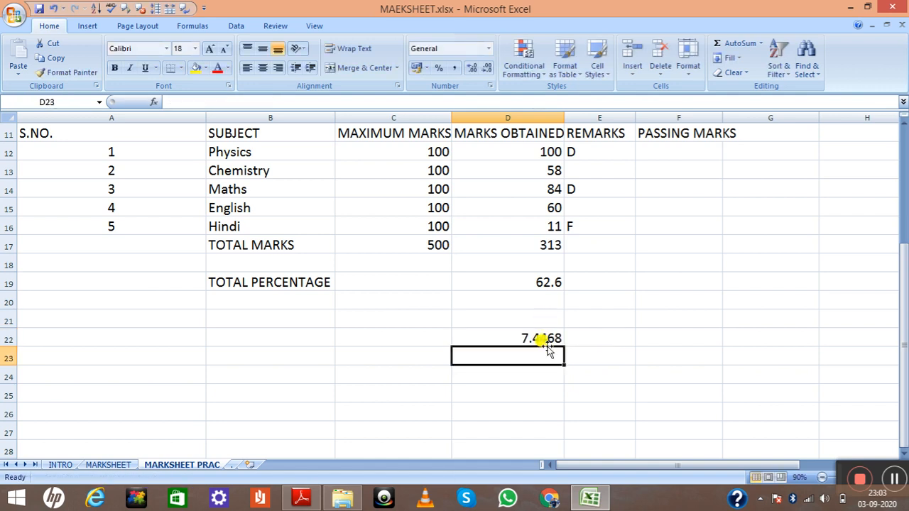
Step: Examine the digits argument of the ROUND formula in the total percentage cell D19
double_click(544, 281)
click(601, 282)
click(613, 282)
key(Return)
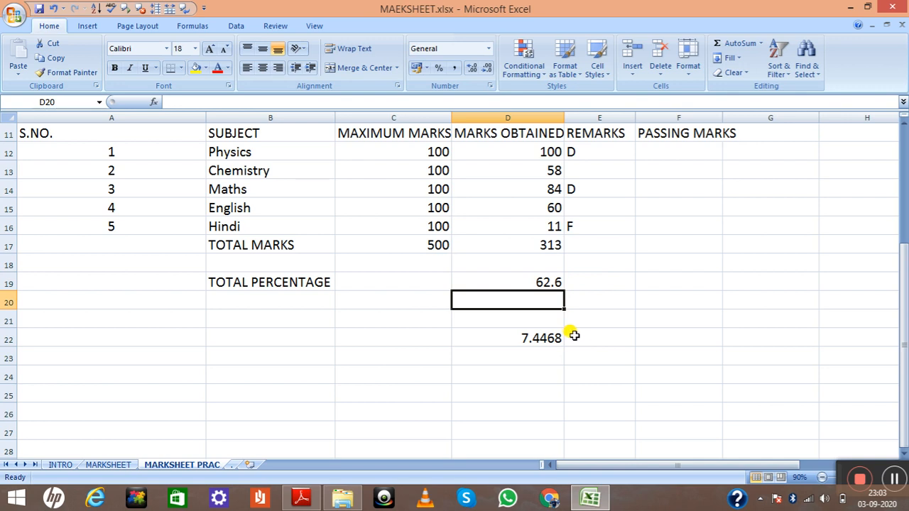
click(541, 281)
double_click(545, 281)
click(609, 282)
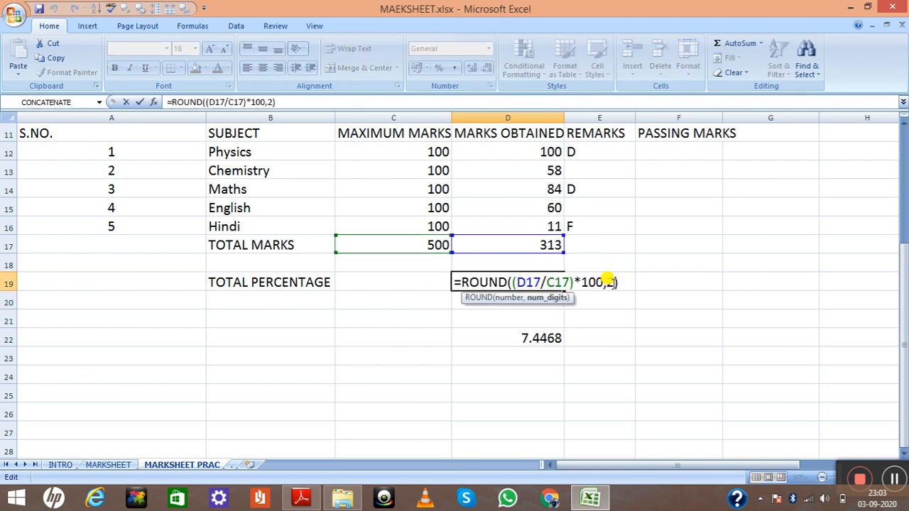
key(Return)
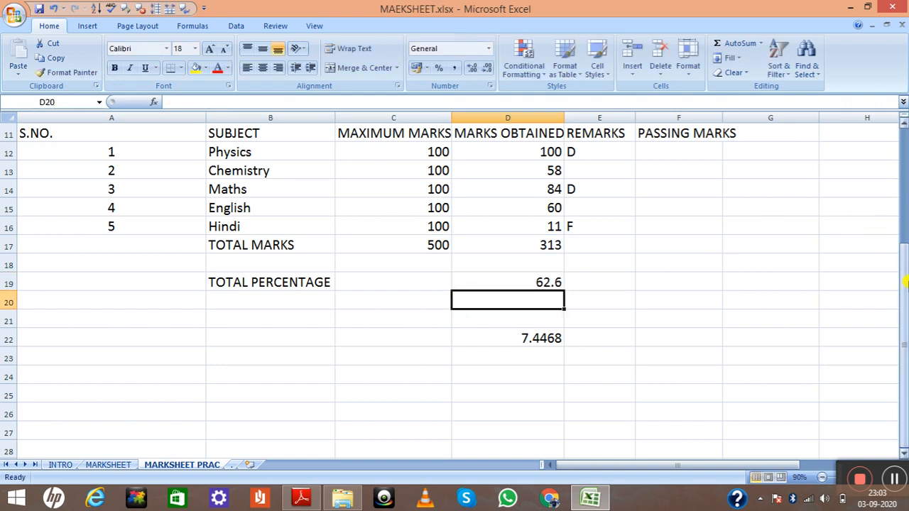
drag(905, 282, 905, 196)
click(894, 480)
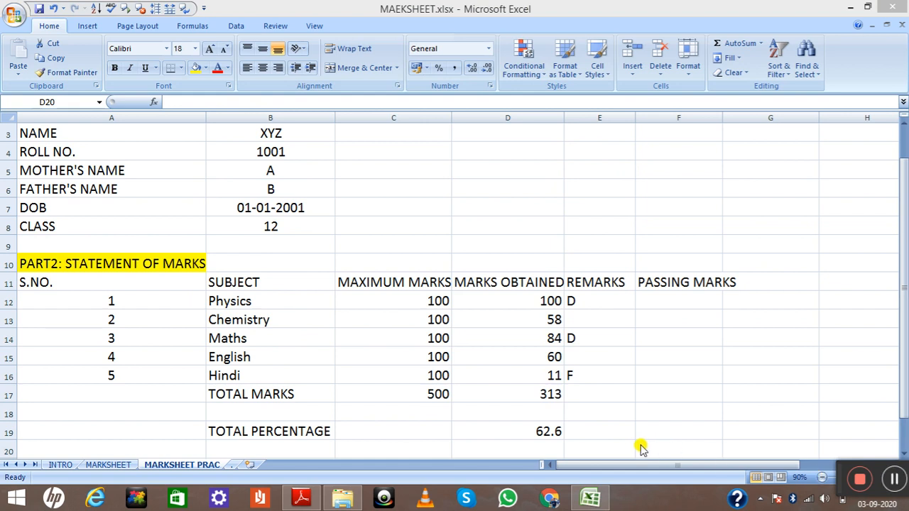